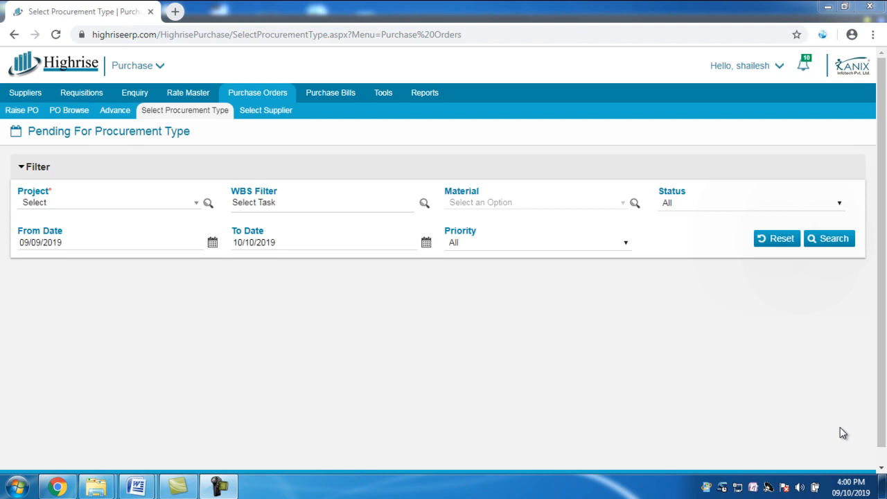
- Search the requisitions pending for procurement type in A SAMPLE PROJECT 3, with the From Date set to 09/09/2018
left_click(177, 213)
left_click(105, 271)
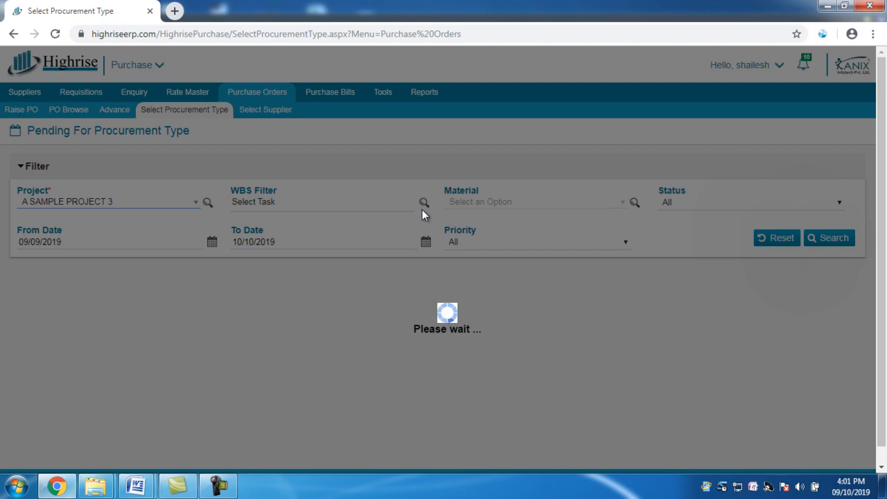
mouse_move(218, 485)
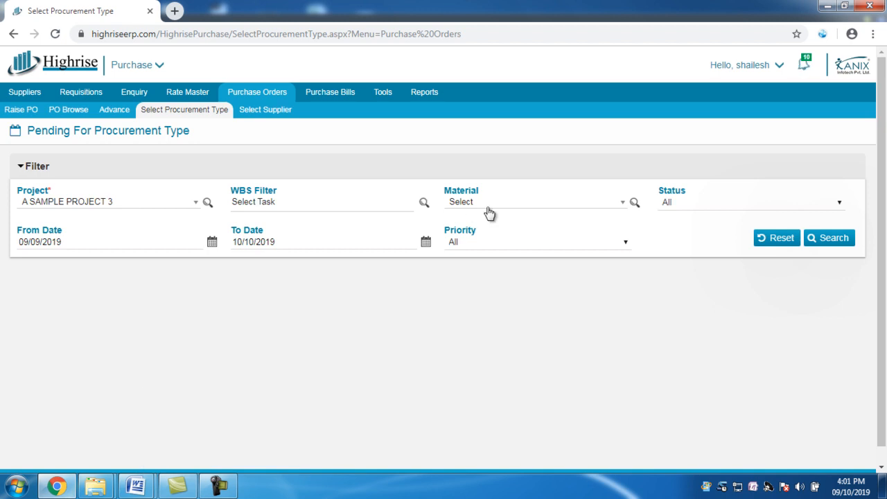
left_click(78, 239)
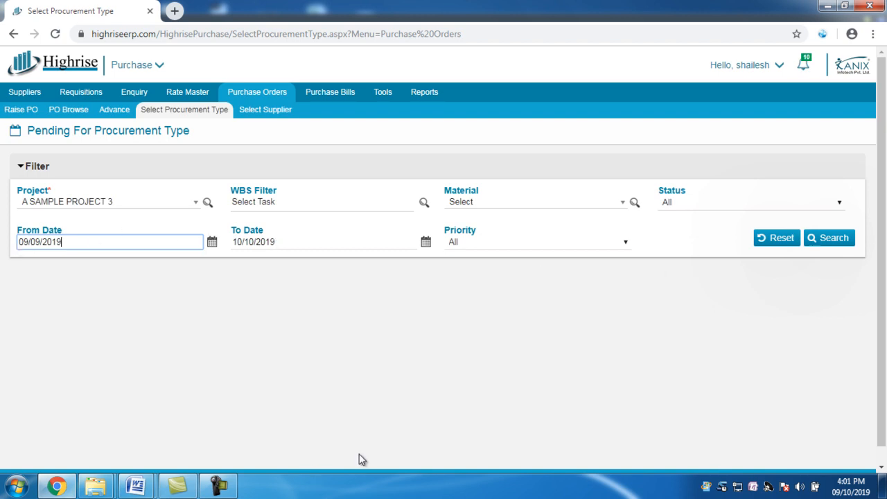
left_click(834, 239)
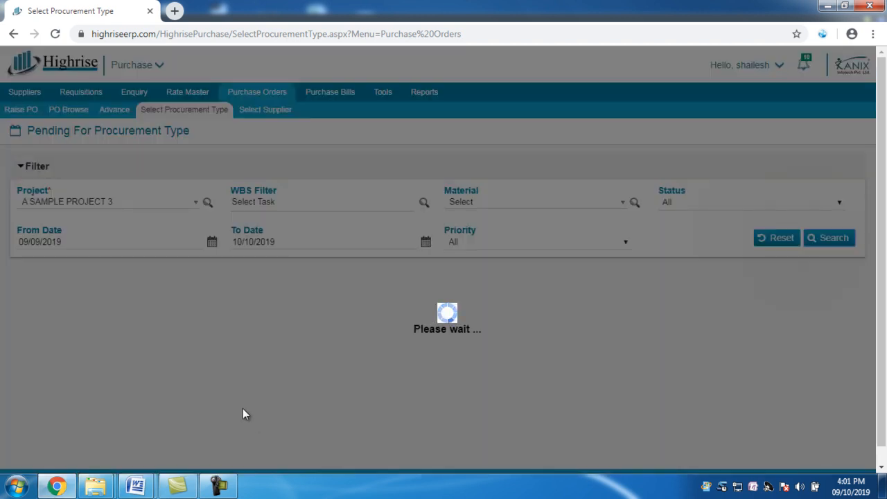
left_click(220, 487)
left_click(832, 431)
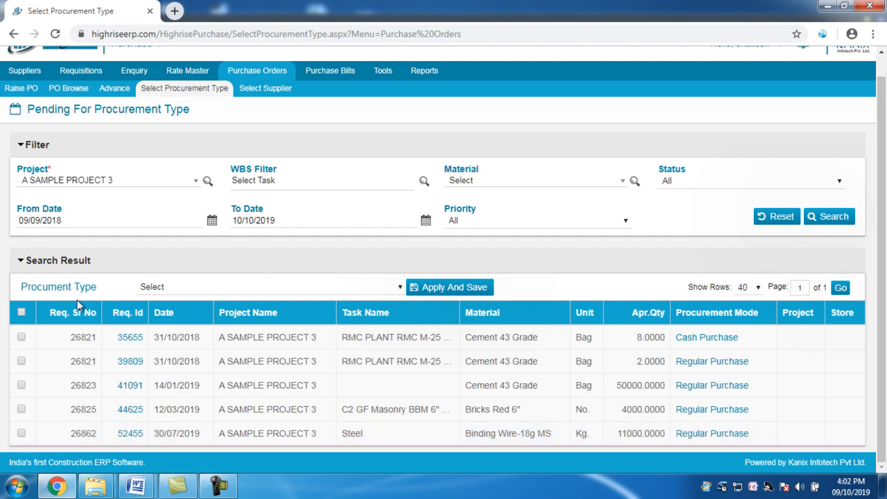
- Choose Request to other store as the procurement type for the search results
left_click(213, 288)
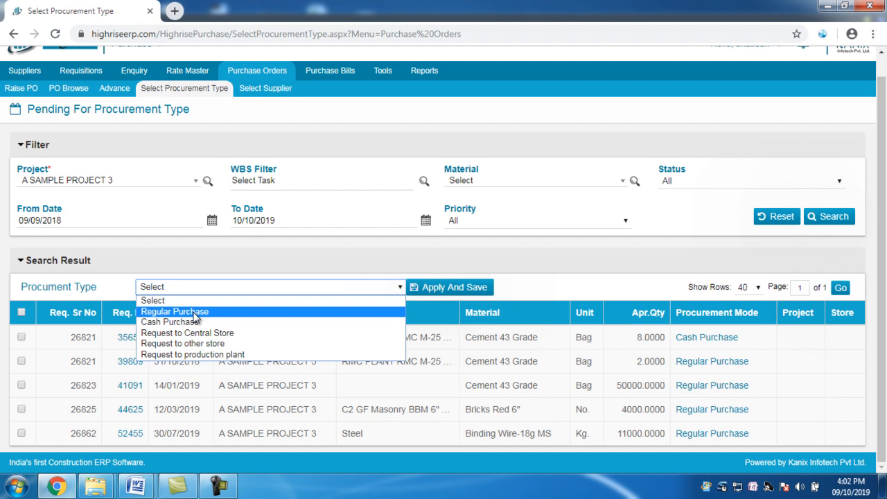
key("Down")
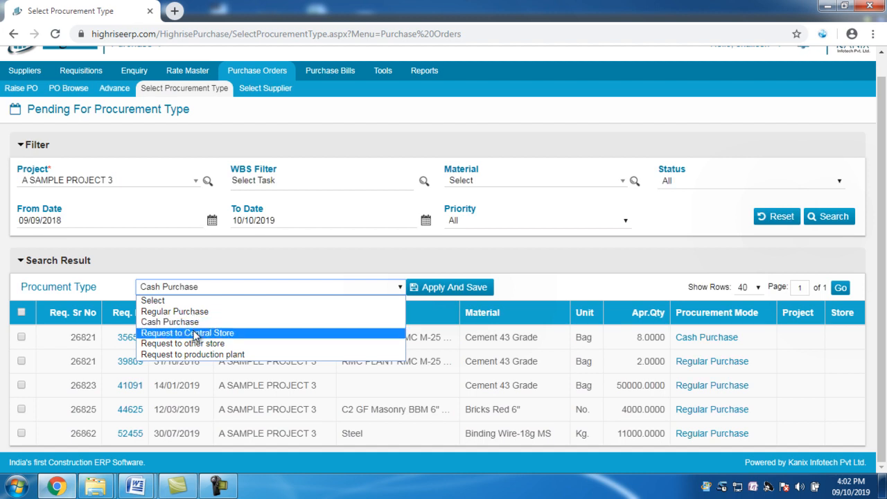
left_click(188, 343)
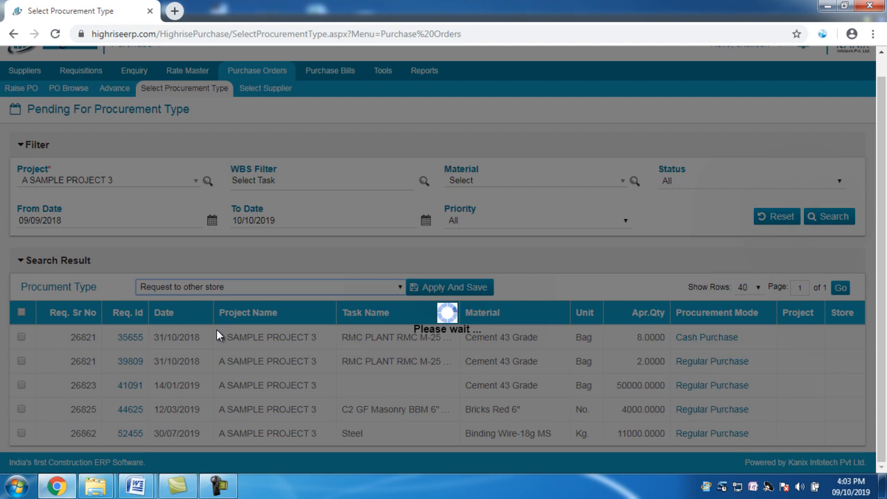
left_click(220, 493)
left_click(791, 425)
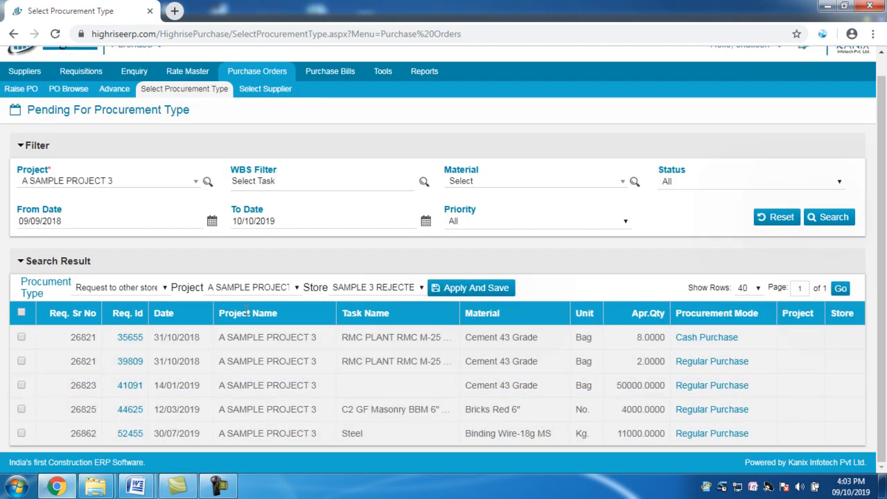
- Set A SAMPLE BITUMEN ROAD PROJECT as the project whose store will receive the request
left_click(277, 290)
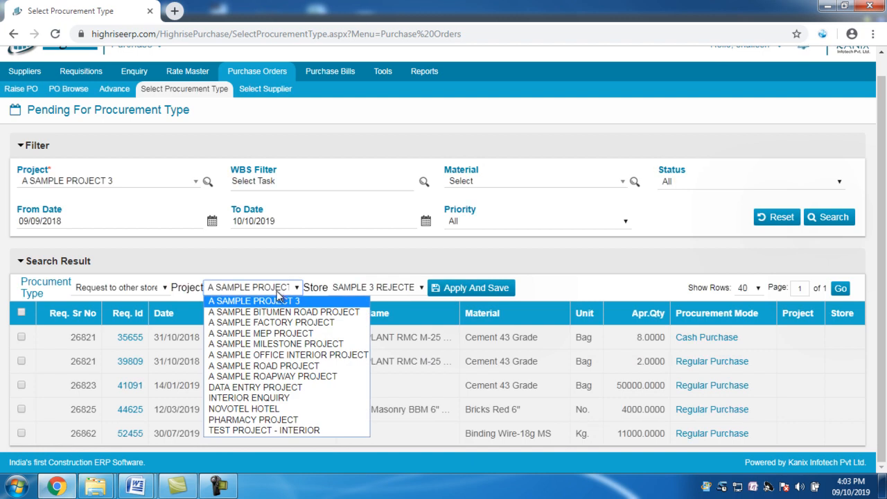
left_click(284, 312)
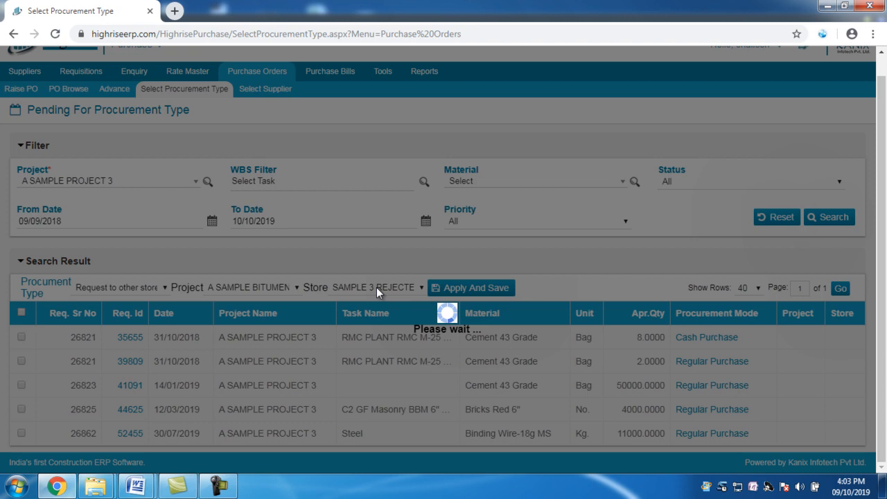
mouse_move(235, 493)
left_click(229, 485)
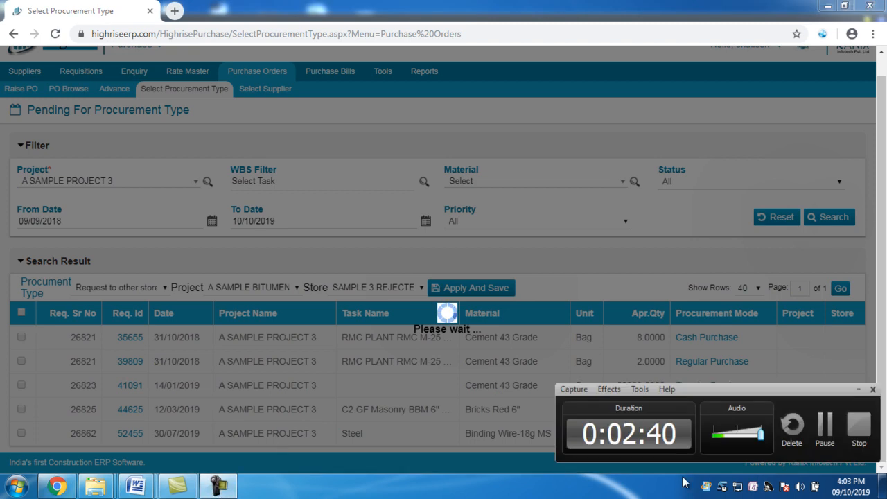
left_click(826, 433)
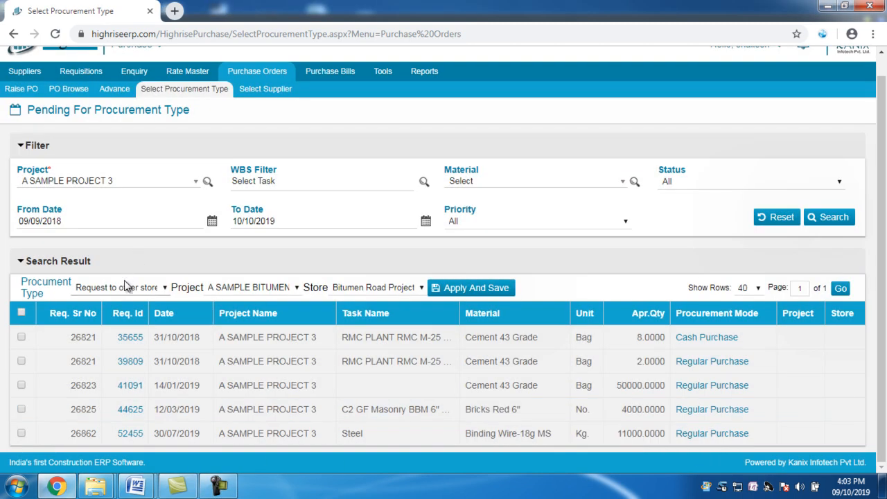
- Select the first Cement 43 Grade requisition, open its procurement mode details, and set its own procurement type to Request to other store
left_click(123, 287)
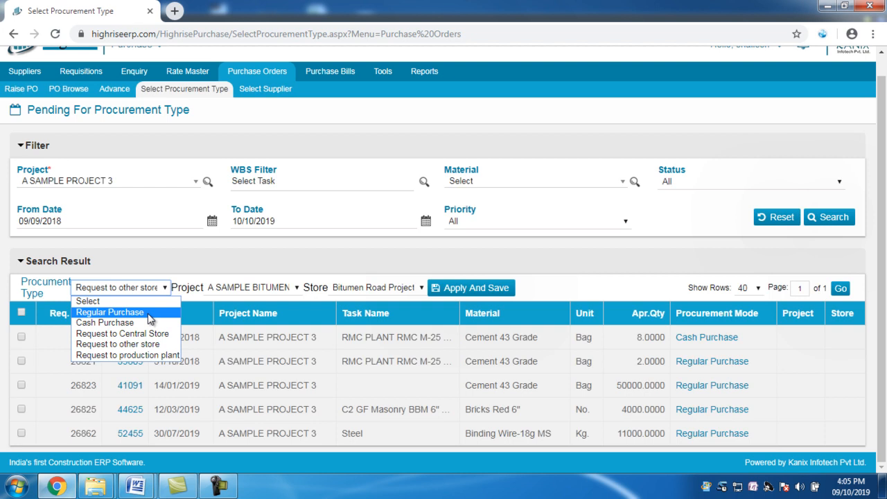
left_click(21, 337)
left_click(708, 337)
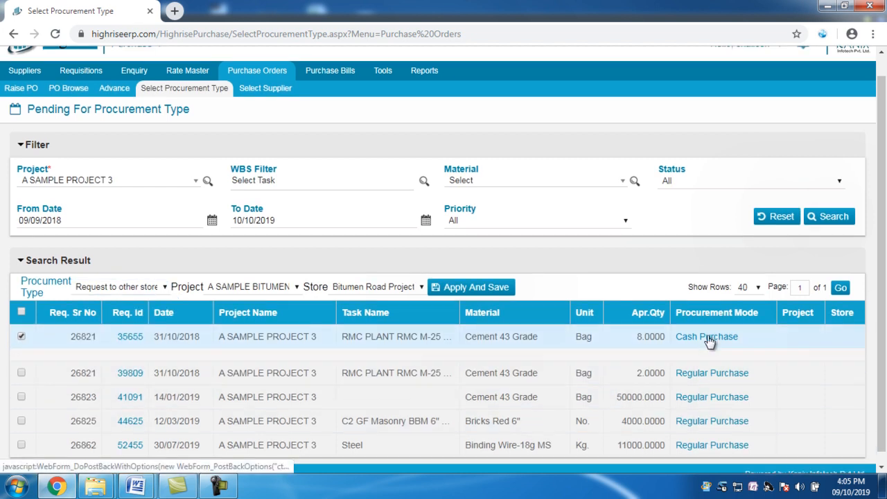
left_click(265, 406)
left_click(277, 384)
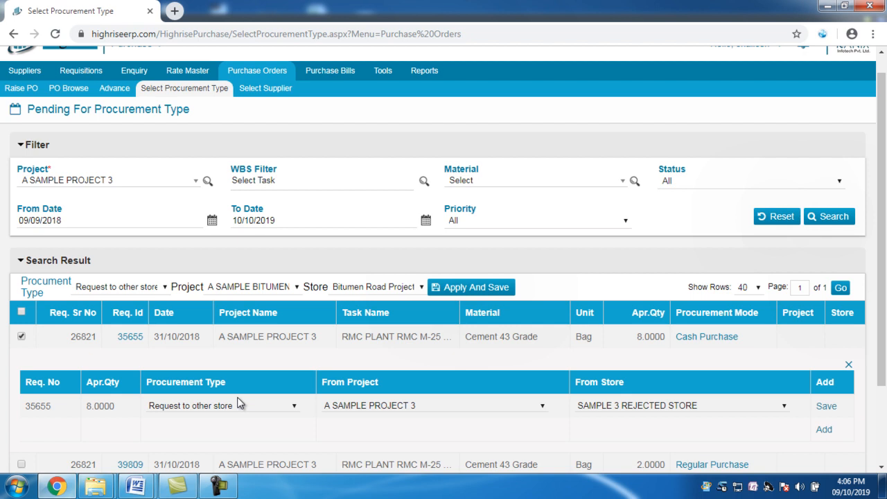
left_click(220, 485)
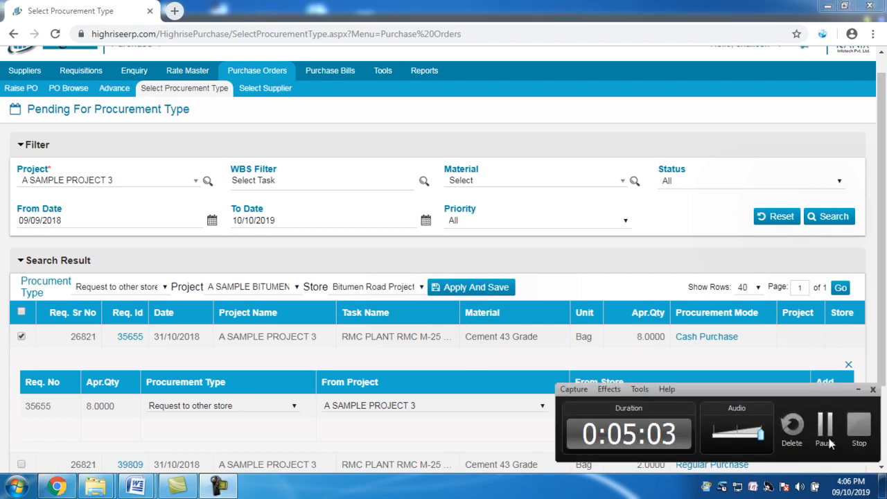
left_click(826, 433)
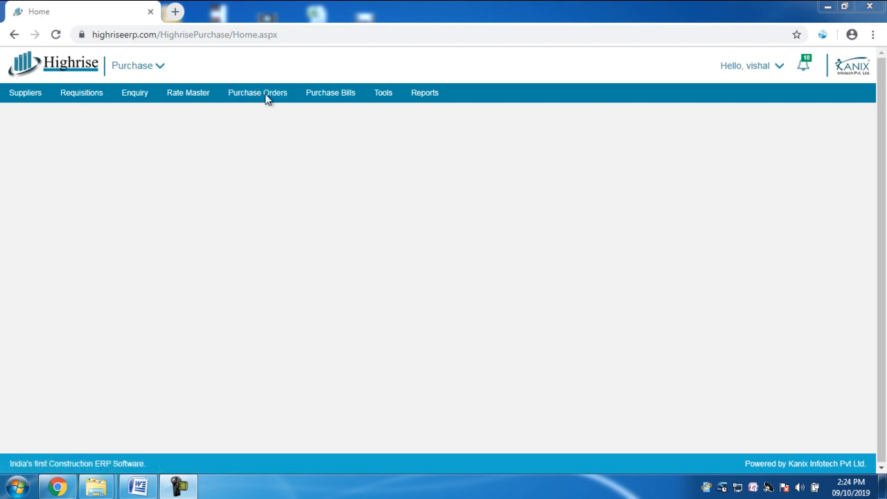
- Open the Raise PO page and filter by project A SAMPLE PROJECT 3 and supplier 3 D Roofings
left_click(244, 96)
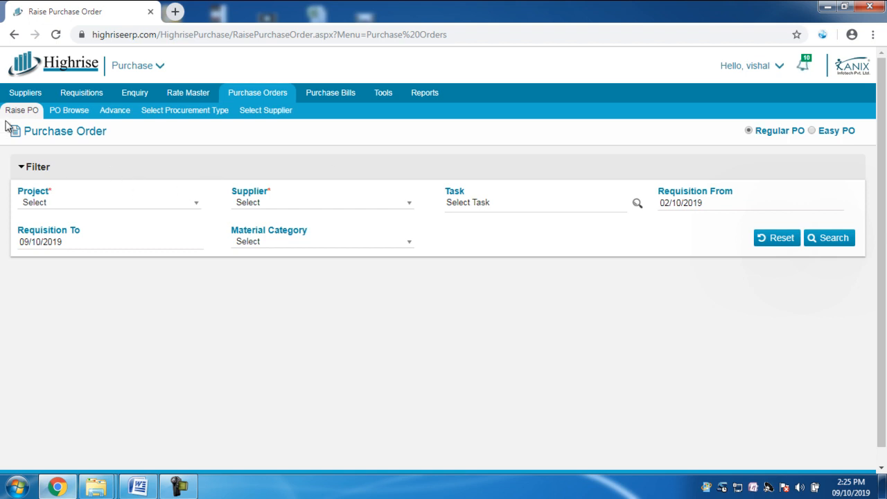
left_click(88, 210)
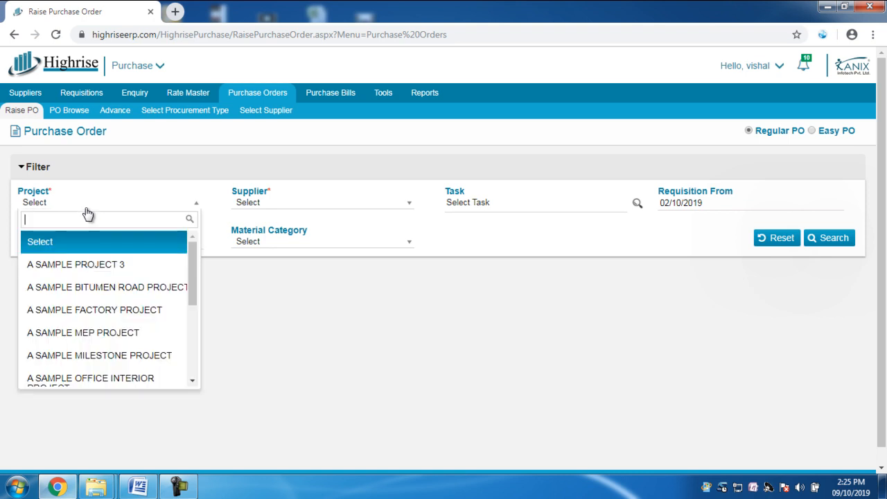
left_click(100, 266)
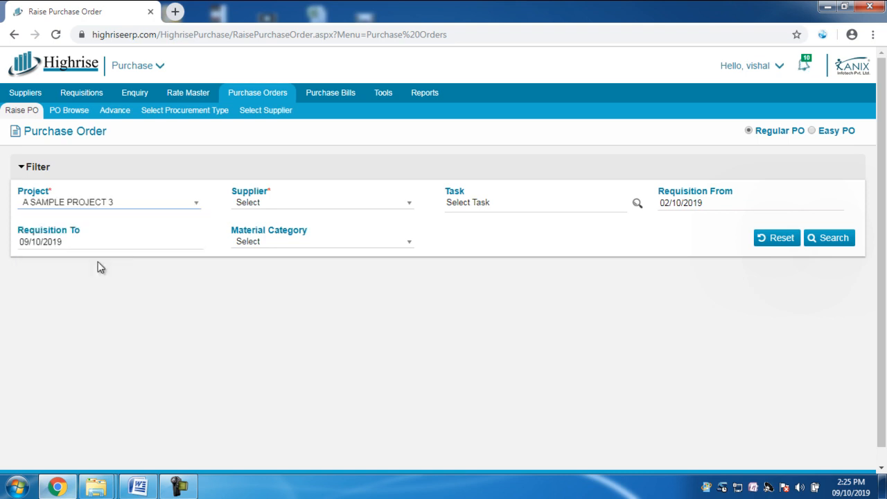
left_click(282, 211)
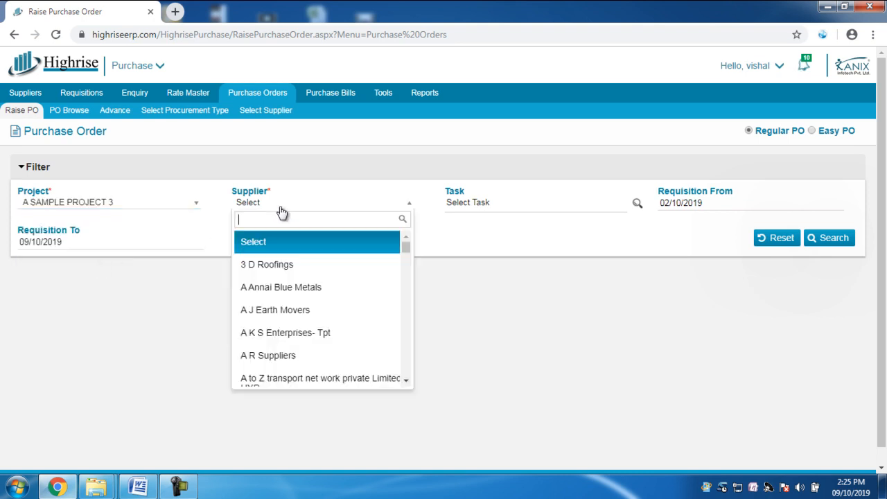
left_click(297, 265)
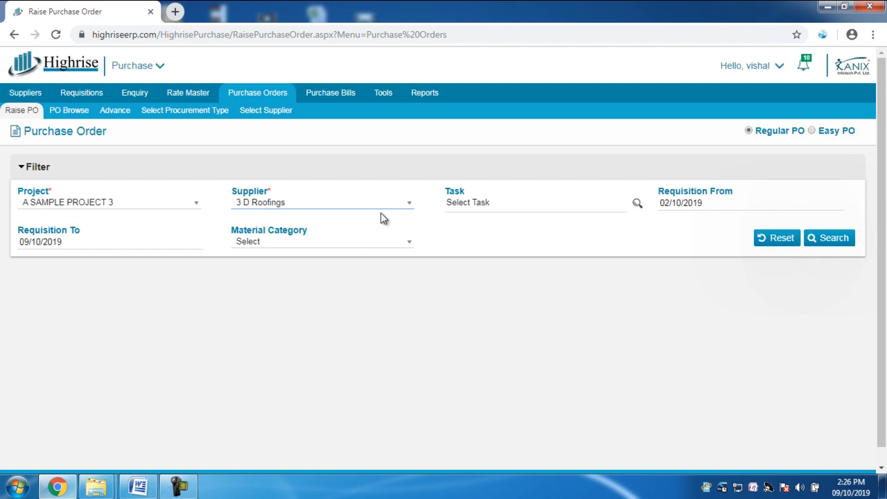
- Open the WBS task filter and accept it with the PRECONSTRUCTION, CONSTRUCTION and POSTCONSTRUCTION phases all selected
left_click(637, 203)
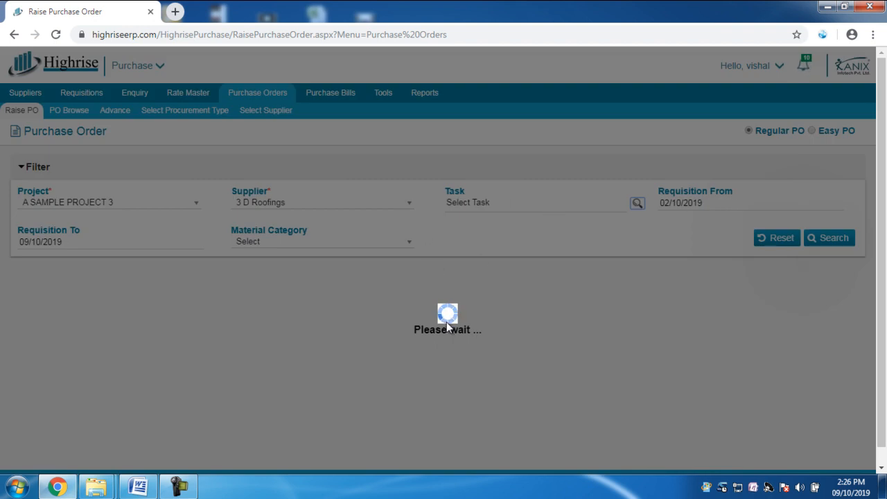
left_click(178, 485)
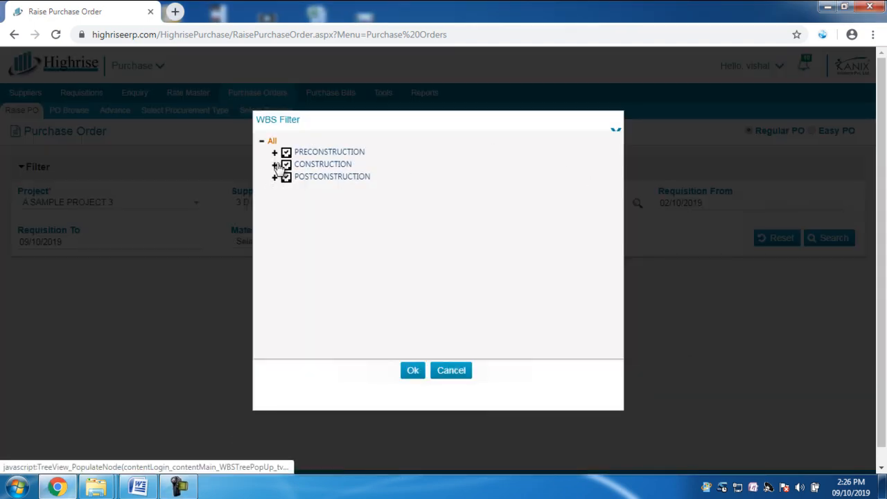
left_click(418, 377)
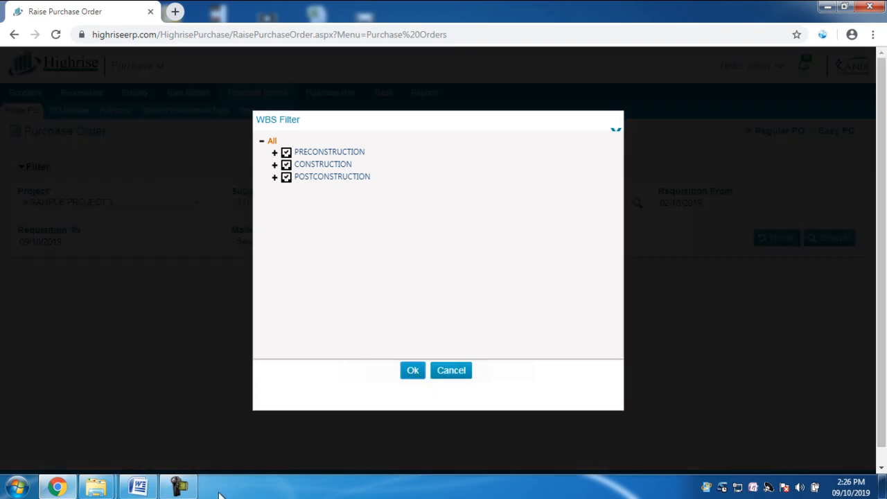
left_click(178, 487)
left_click(632, 409)
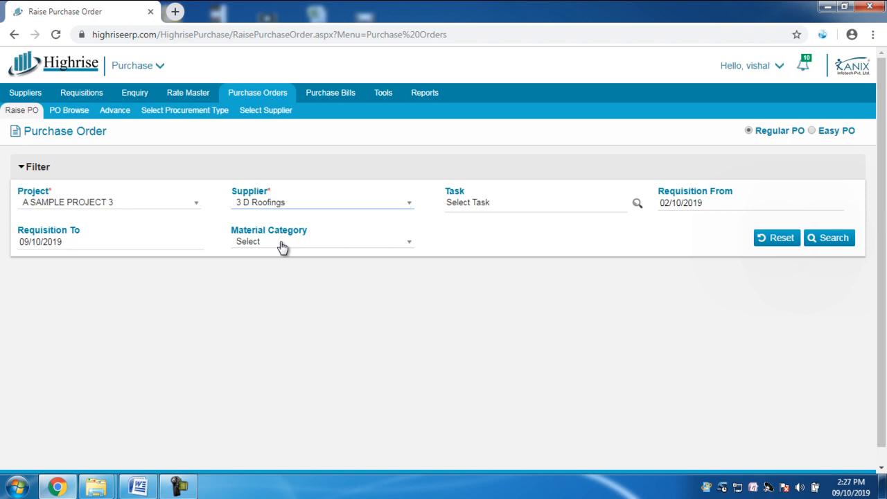
- Search the requisitions for the purchase order, with the Requisition From date set to 02/10/2010
left_click(846, 239)
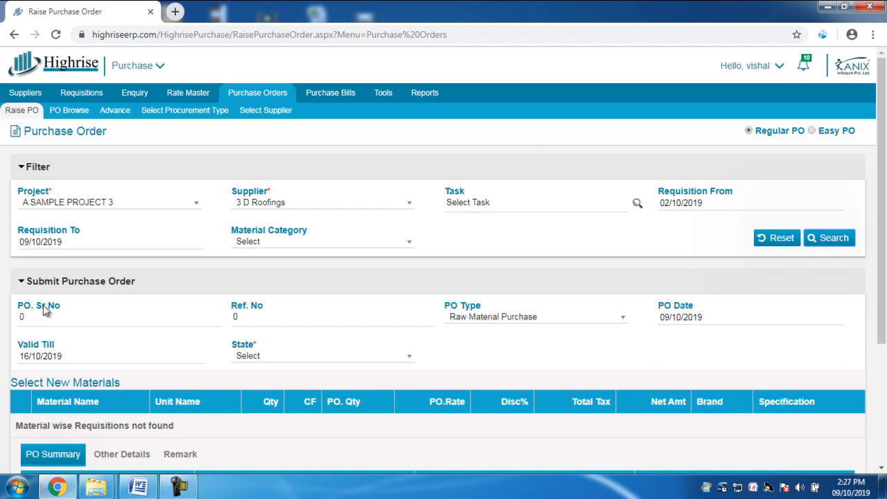
left_click(178, 487)
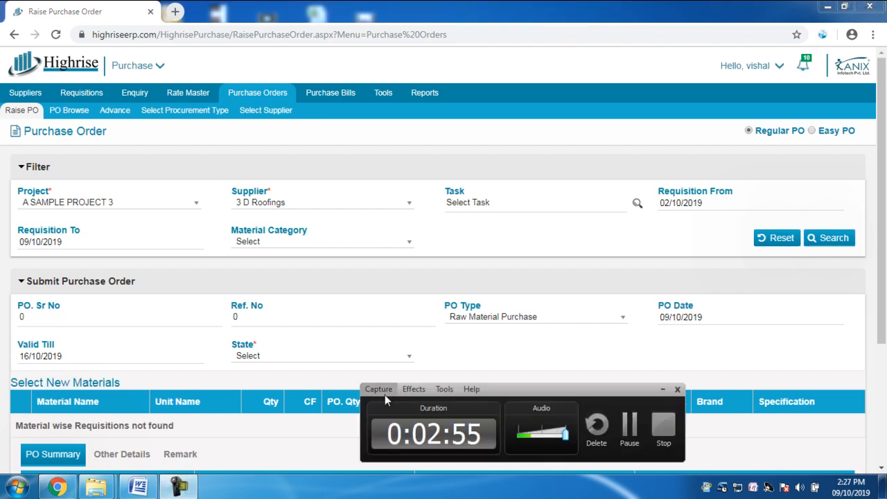
left_click(630, 423)
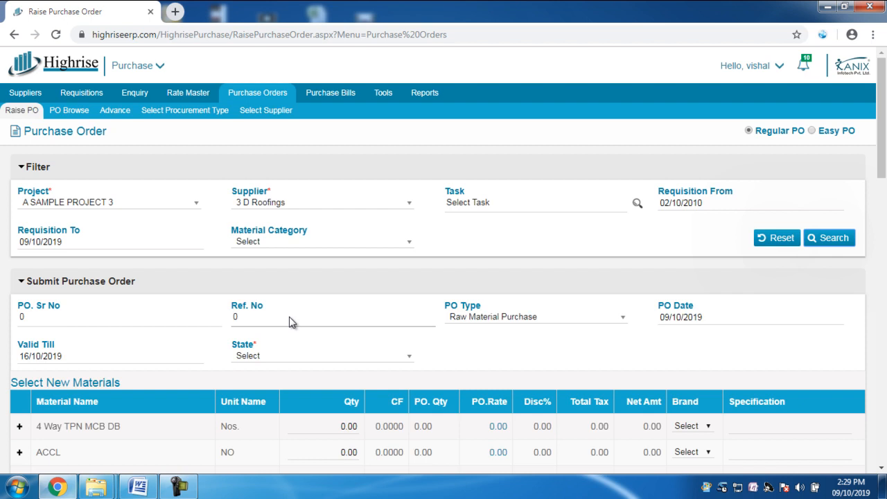
- Choose Raw Material Purchase as the PO type and view the PO Date calendar without picking another date
left_click(504, 326)
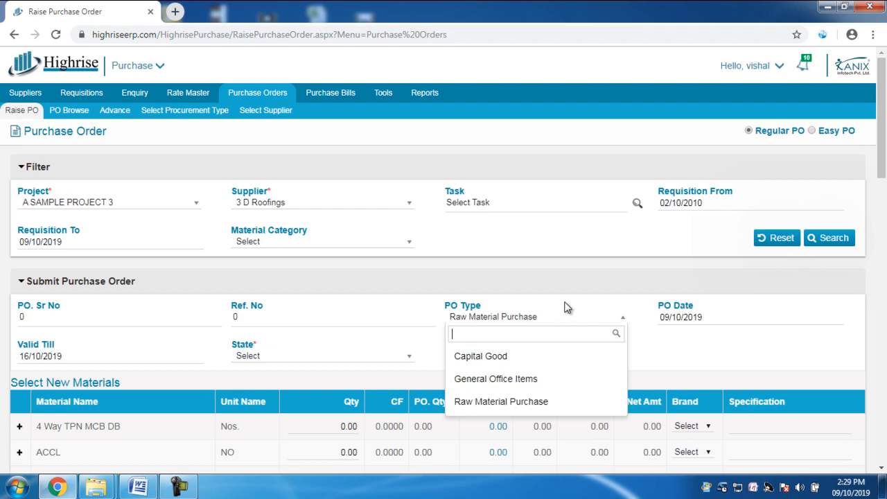
left_click(516, 406)
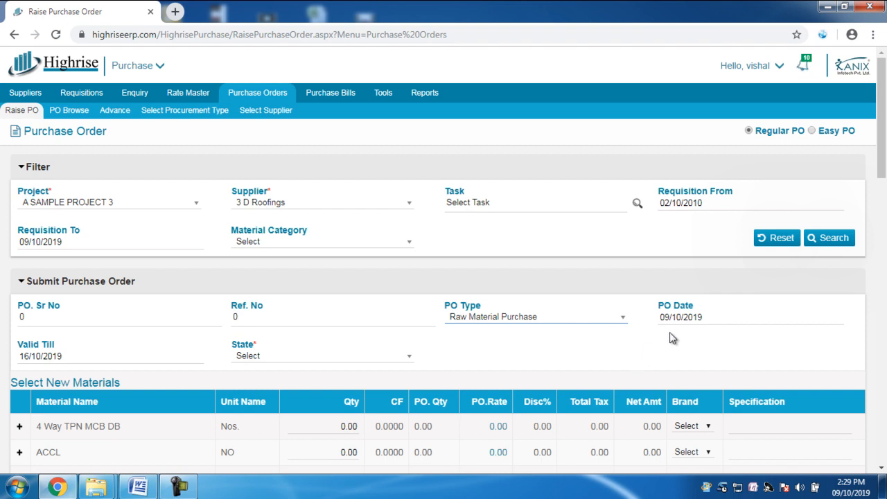
left_click(686, 318)
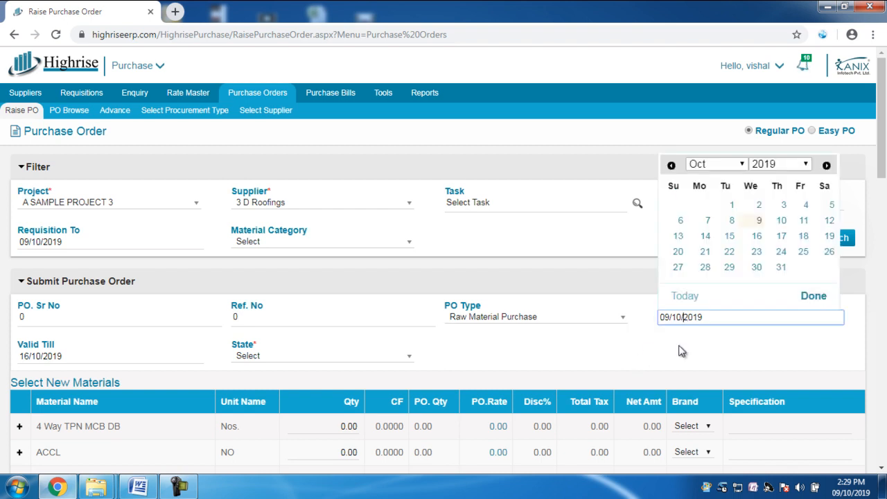
left_click(681, 350)
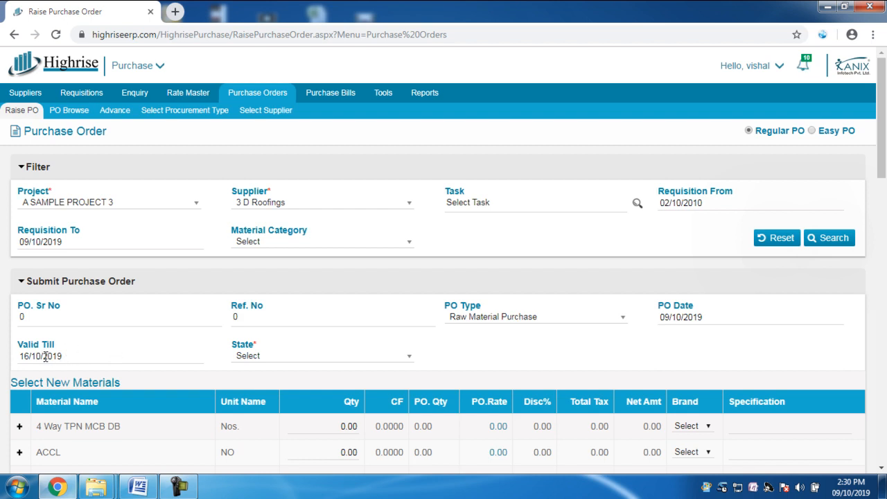
- Set the purchase order's State to Maharashtra
left_click(267, 359)
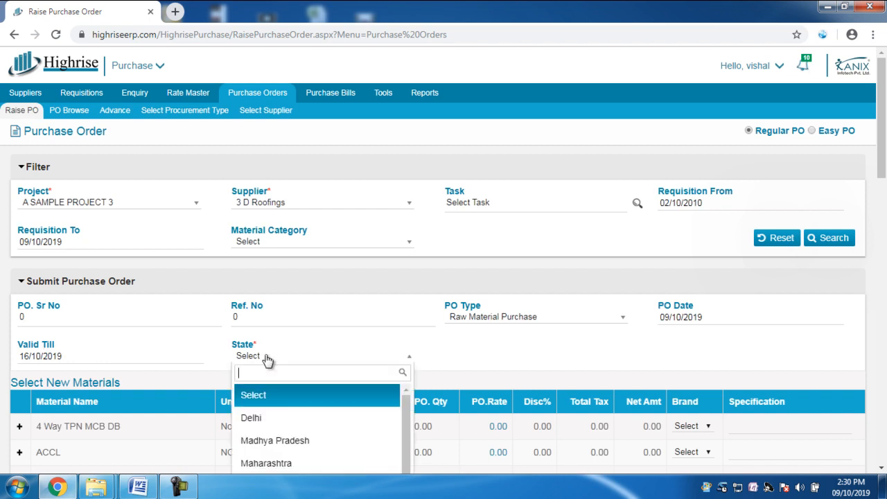
scroll(804, 355, "down", 2)
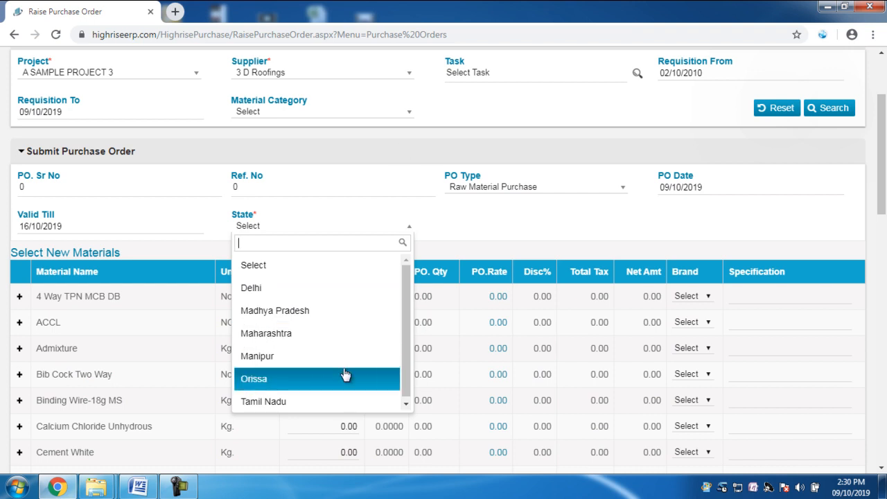
left_click(178, 486)
left_click(629, 424)
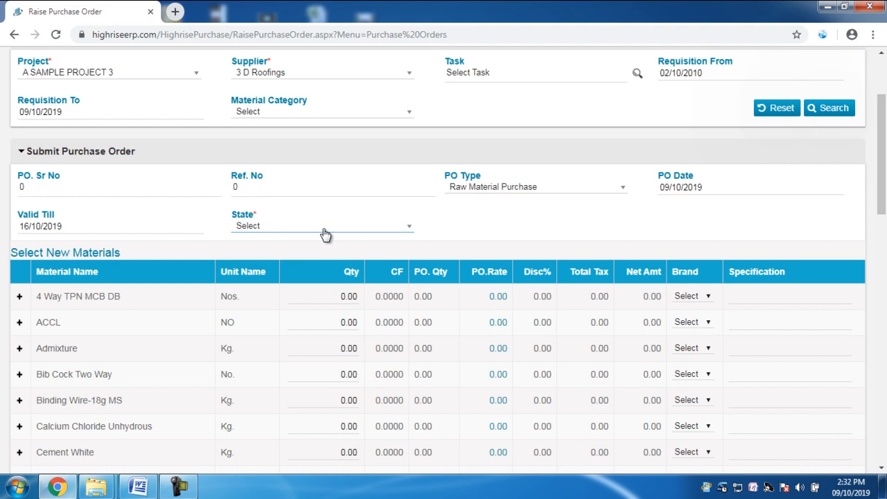
left_click(325, 234)
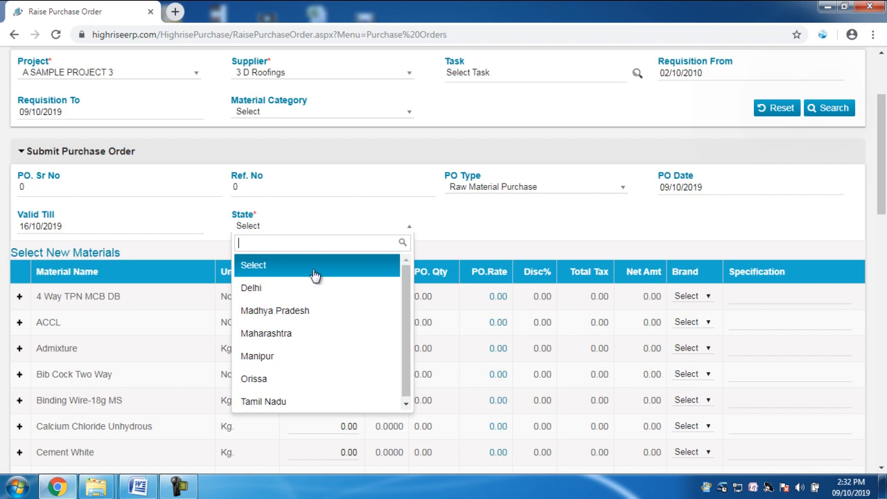
left_click(292, 334)
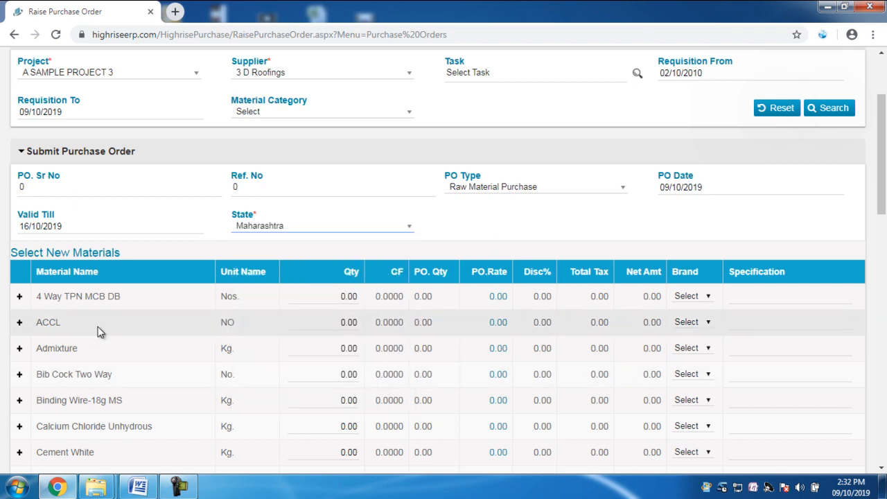
- Look over the materials list and expand 4 Way TPN MCB DB to view its requisition
scroll(101, 325, "down", 5)
scroll(108, 356, "down", 4)
scroll(194, 392, "up", 4)
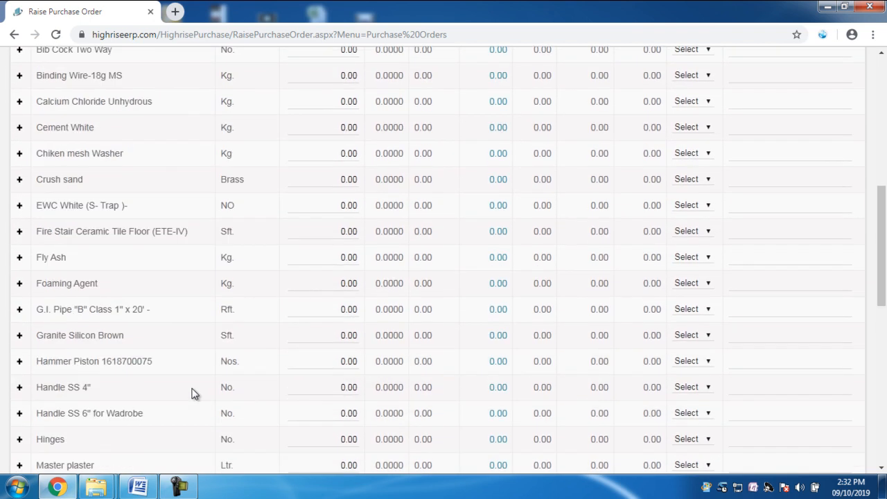
scroll(138, 372, "up", 5)
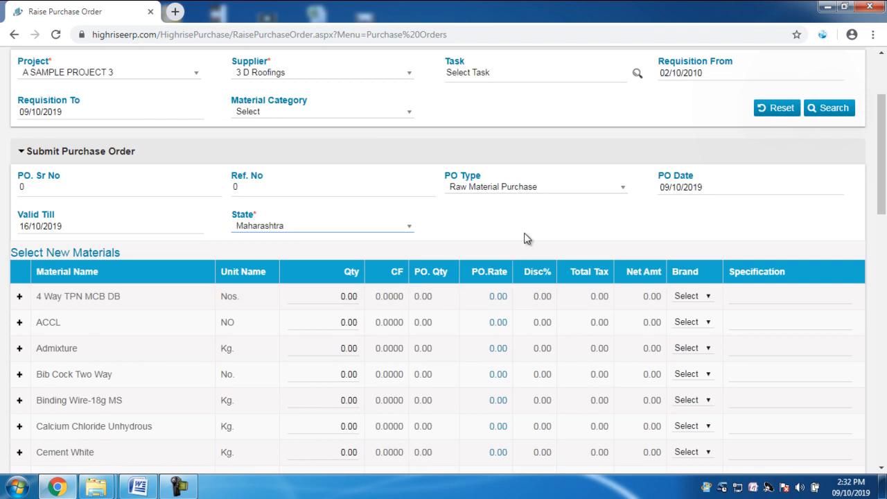
left_click(19, 298)
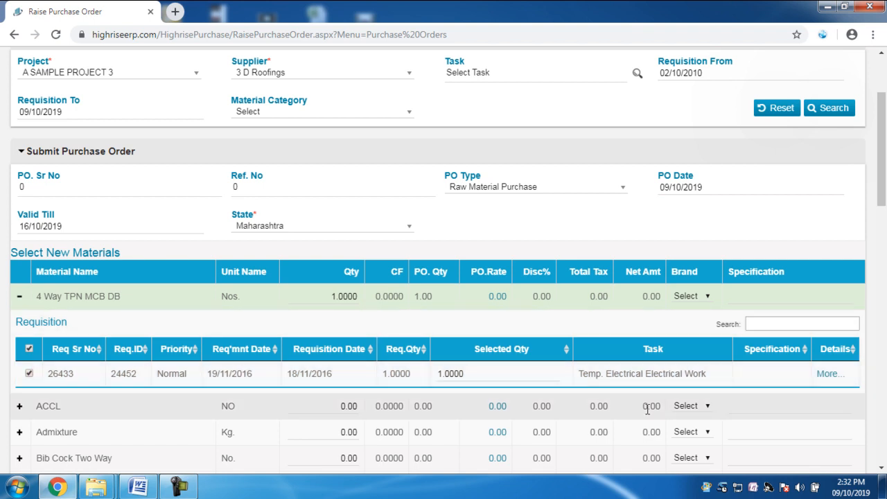
scroll(49, 315, "down", 1)
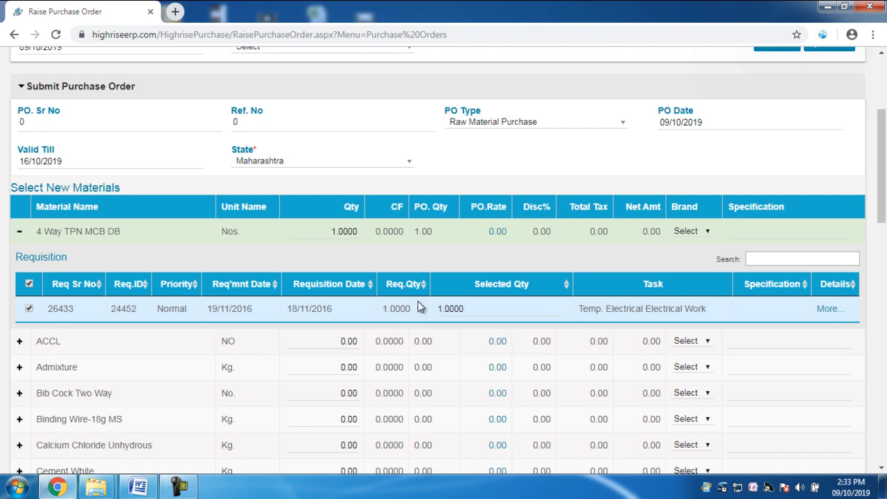
- Try a Selected Qty of 10 for the 4 Way TPN MCB DB requisition, then put it back to 1 and dismiss the warnings
left_click(490, 307)
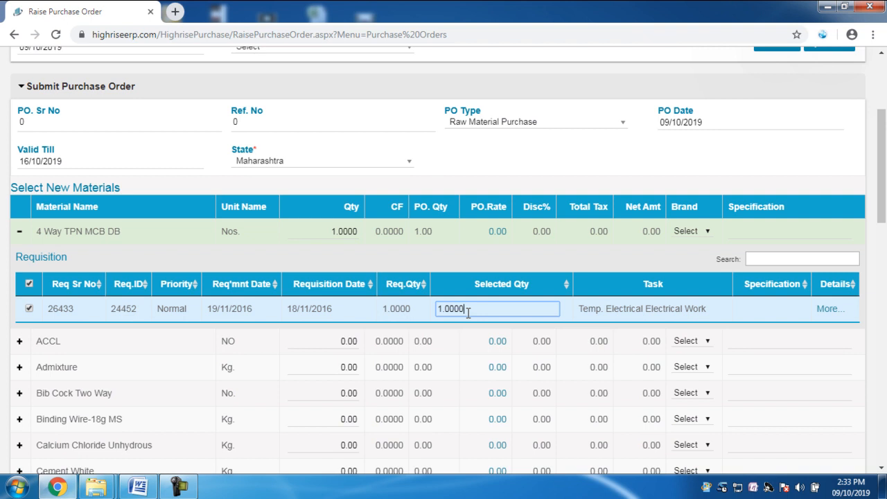
key("BackSpace")
key("BackSpace")
key("BackSpace")
key("BackSpace")
key("BackSpace")
type("10")
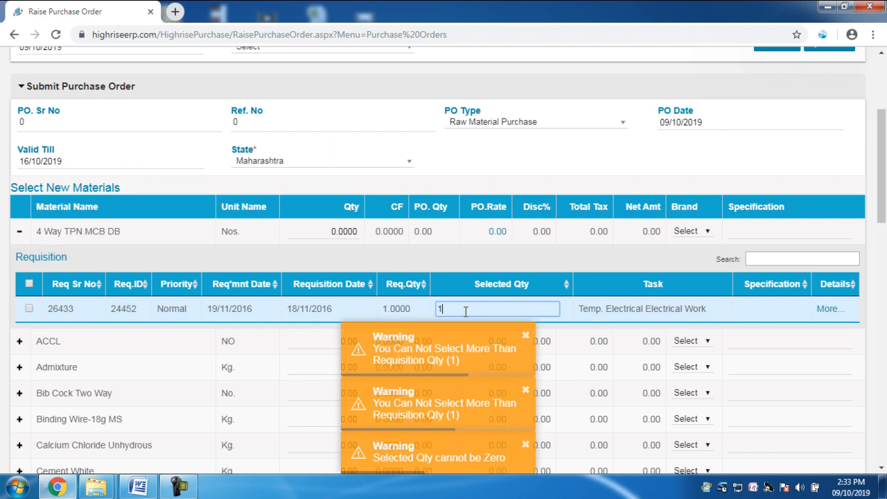
left_click_drag(441, 316, 373, 309)
key("BackSpace")
type("10")
left_click_drag(444, 308, 430, 309)
key("BackSpace")
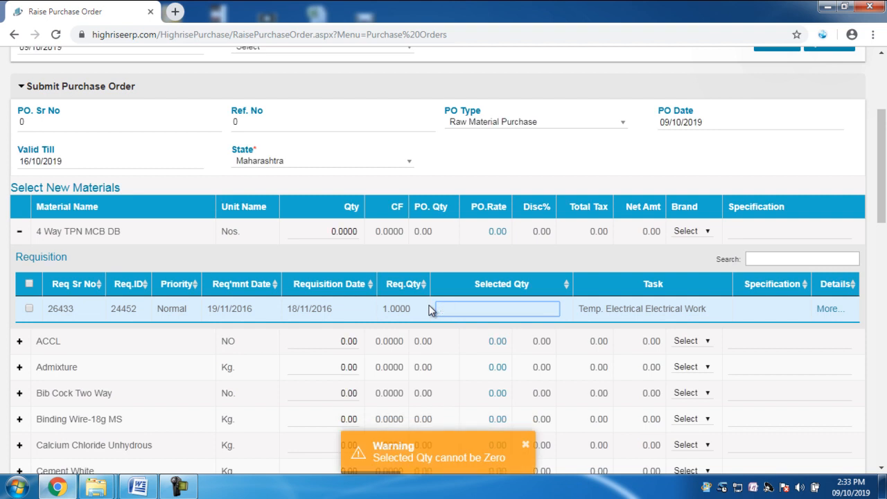
type("1")
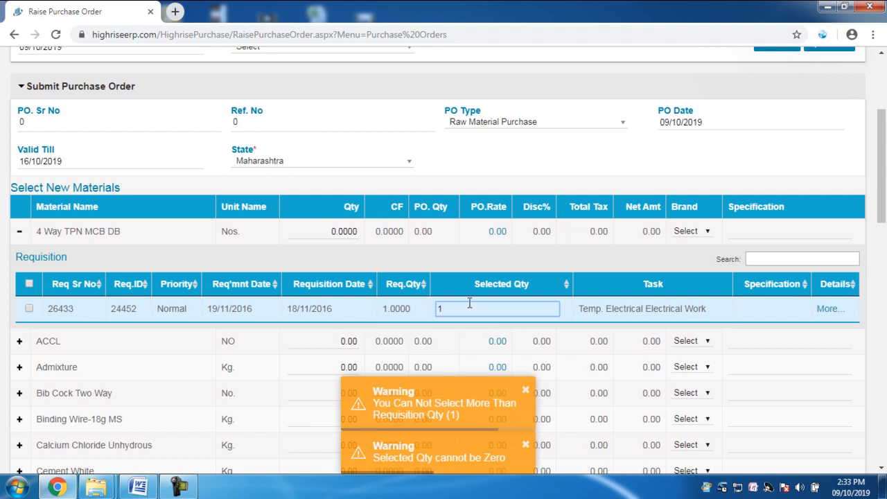
left_click(525, 389)
left_click(525, 450)
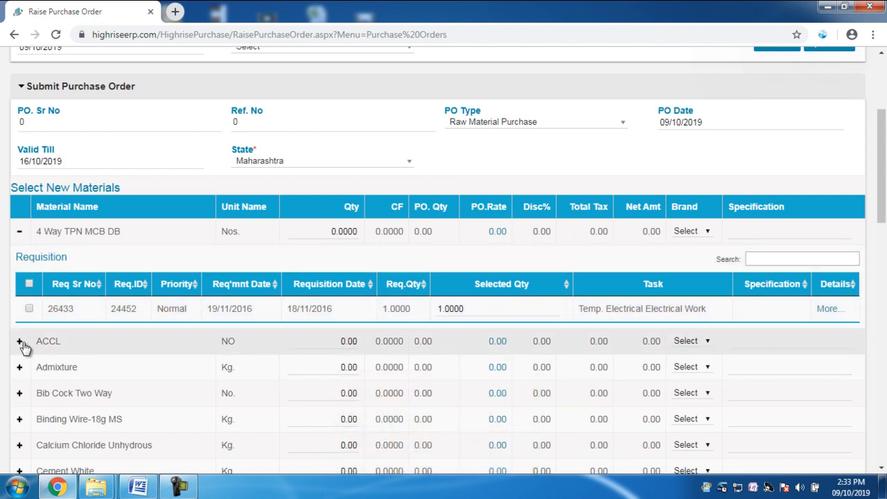
- Expand the ACCL material, retry a Selected Qty of 10 on the 4 Way TPN MCB DB requisition, and collapse that material
left_click(29, 308)
left_click_drag(506, 308, 407, 308)
type("1")
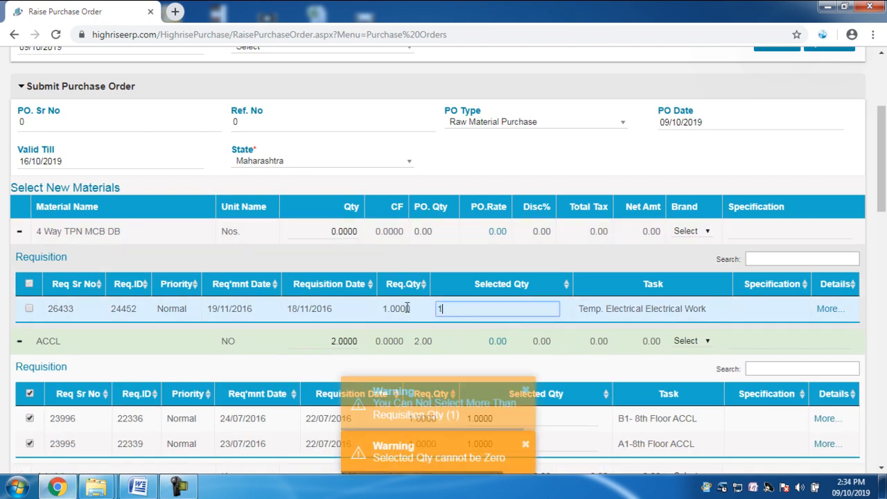
type("0")
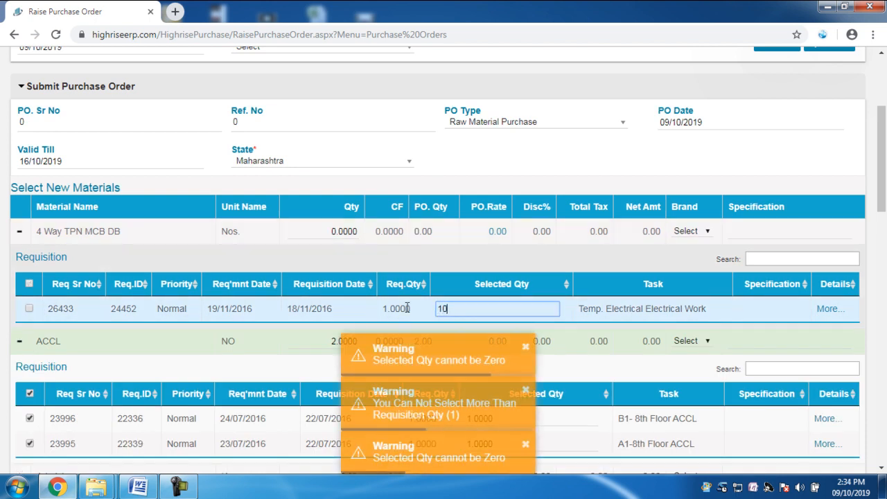
left_click(592, 257)
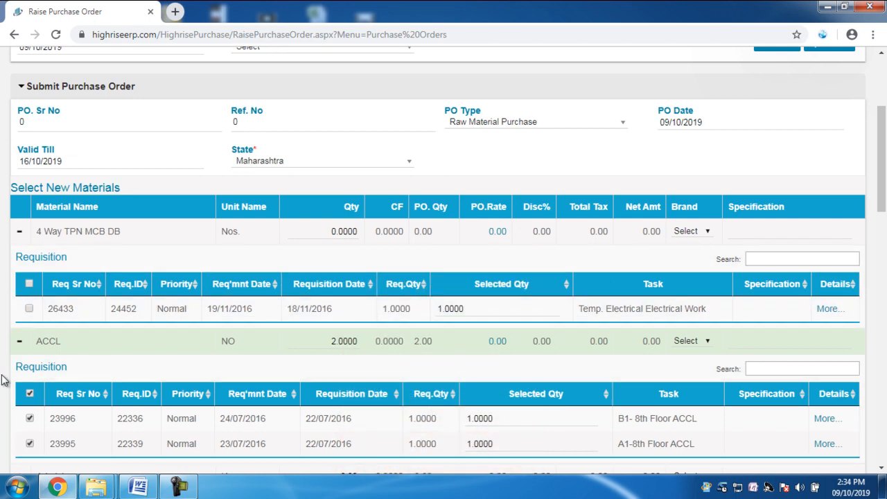
left_click(19, 236)
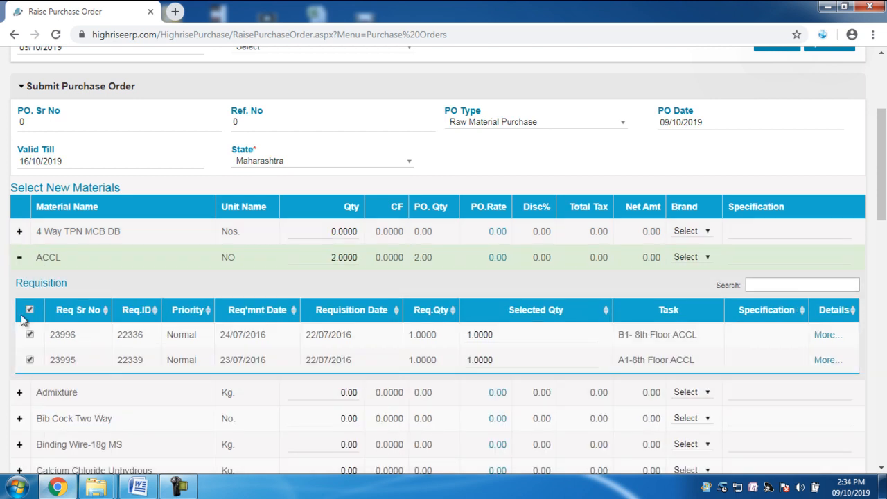
- Expand the Admixture material and set the Selected Qty of requisition 2177 to 4
scroll(187, 346, "down", 2)
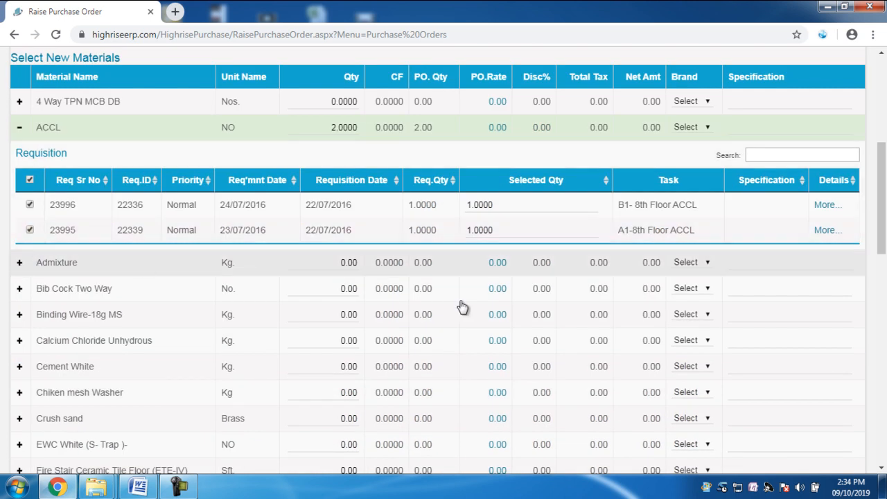
left_click(24, 263)
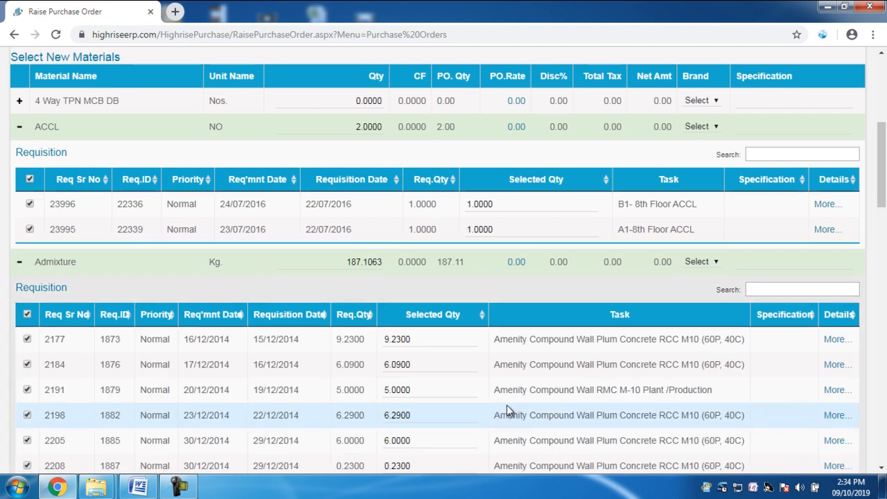
scroll(506, 411, "down", 1)
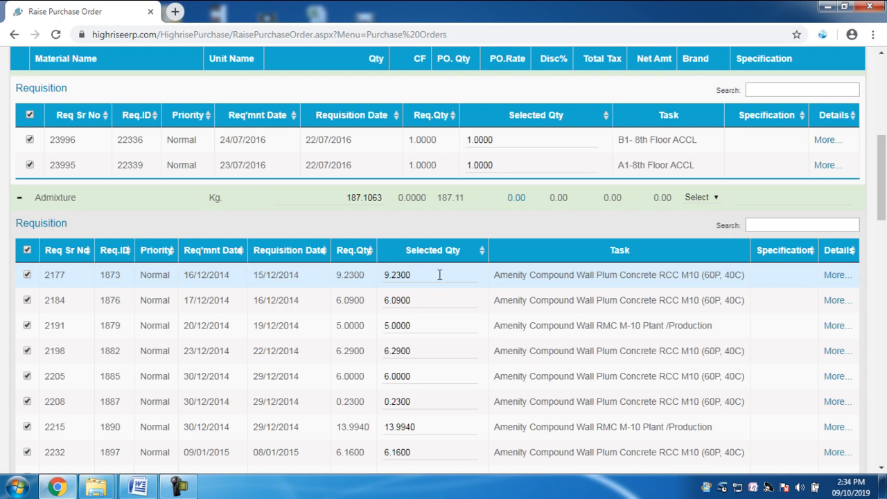
left_click_drag(439, 274, 379, 281)
type("4")
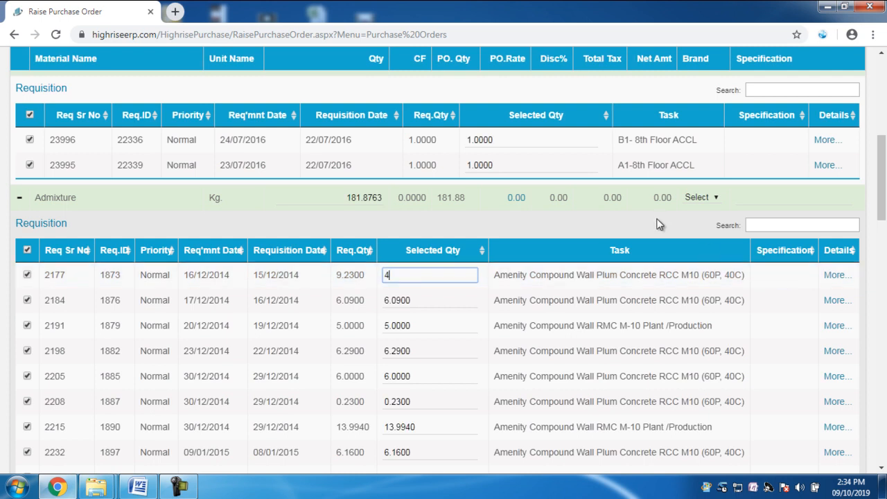
left_click(781, 280)
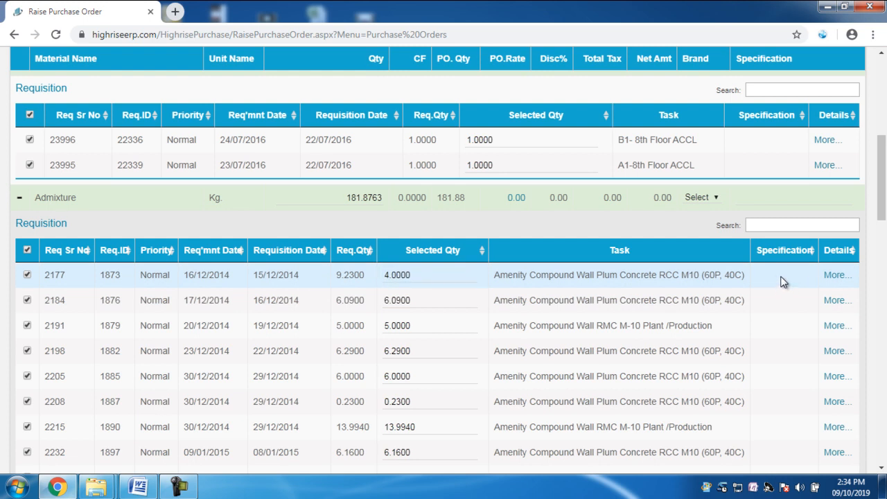
- View the details of Admixture requisition 2177, close them, and look through the material's other requisitions
left_click(836, 276)
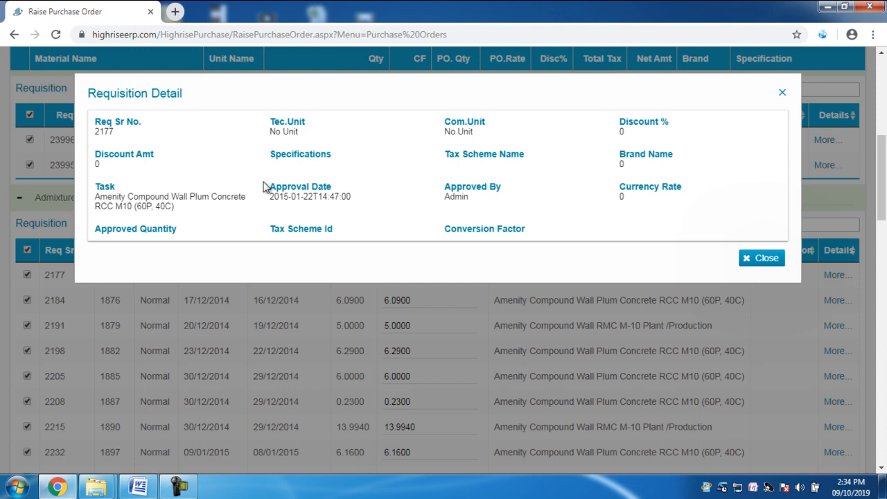
left_click(780, 93)
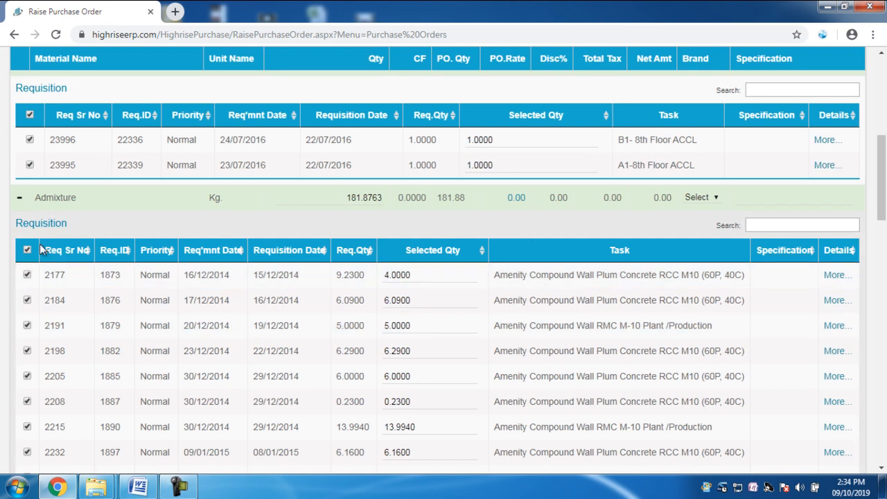
scroll(315, 388, "down", 1)
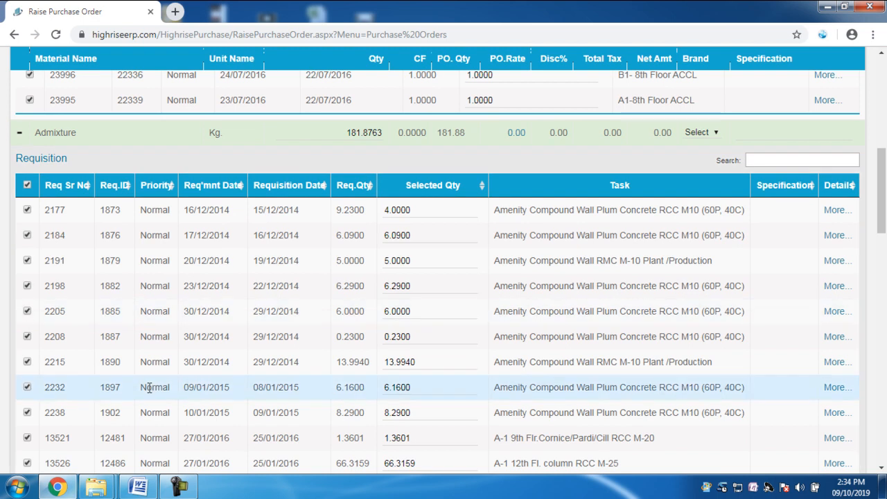
scroll(156, 388, "down", 1)
scroll(57, 347, "up", 2)
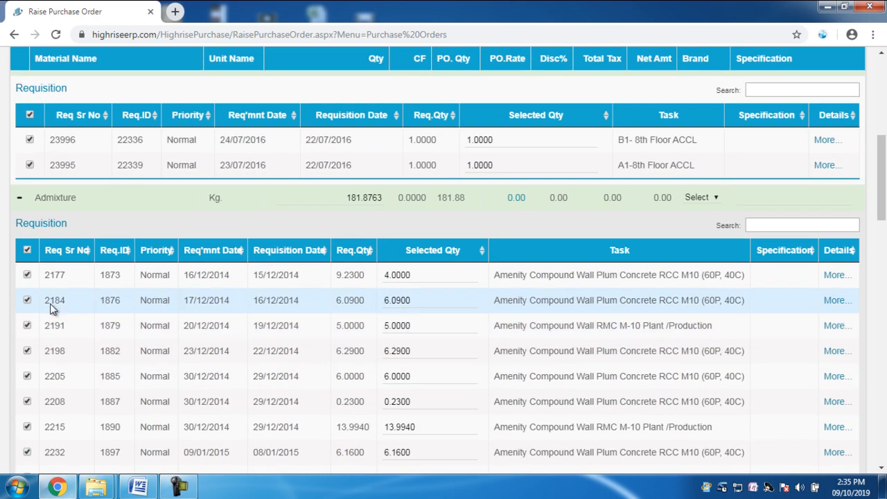
- Deselect all Admixture requisitions and select only 2177, 2184 and 2191
left_click(27, 251)
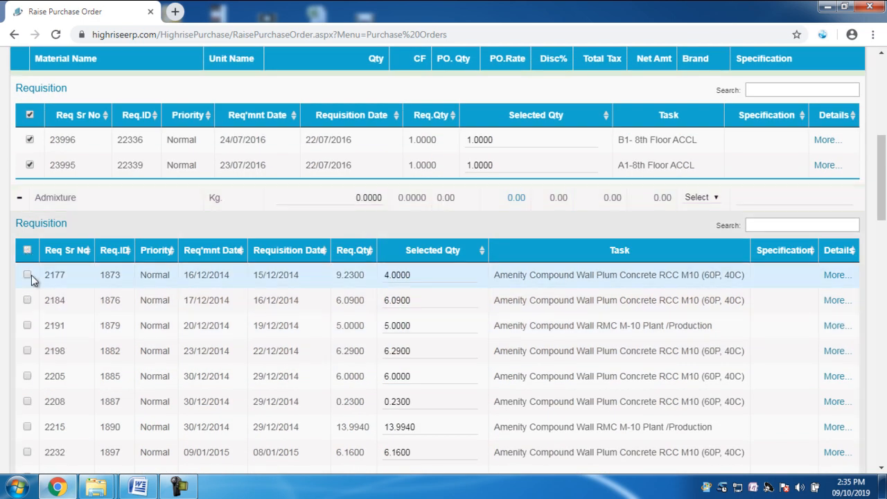
left_click(28, 278)
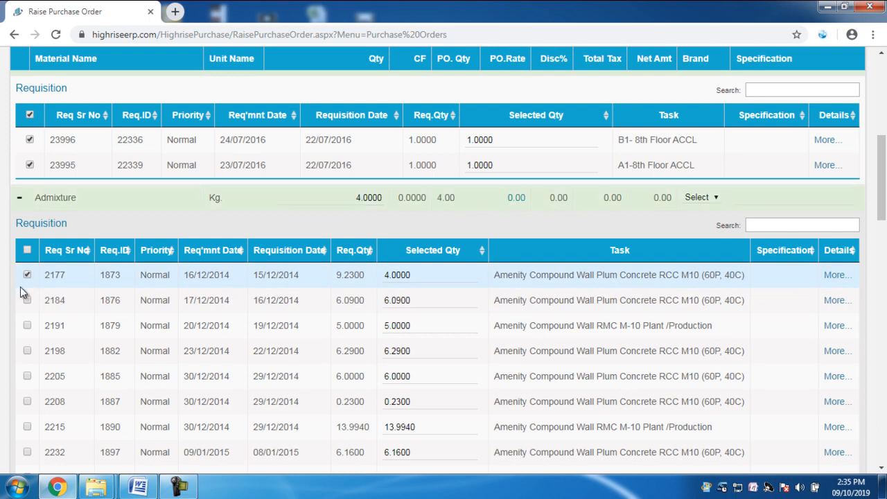
left_click(28, 301)
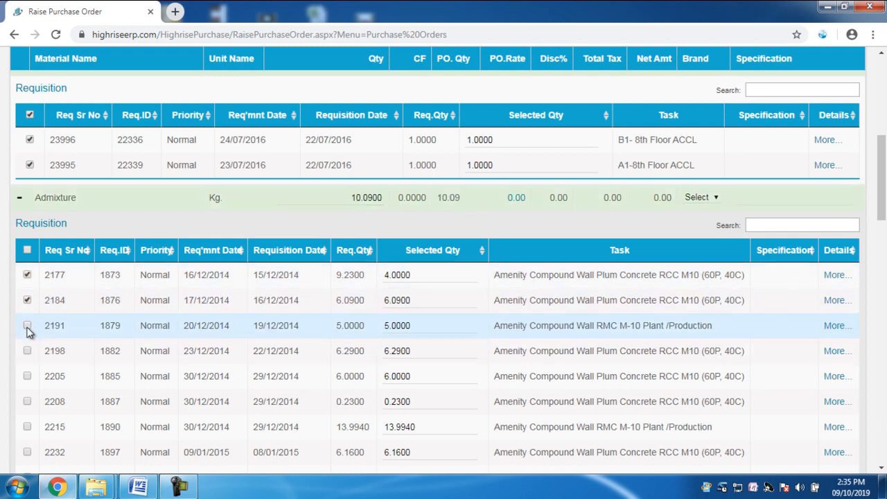
left_click(27, 326)
- Set the Selected Qty of Admixture requisition 2184 to 3 and of requisition 2191 to 2
left_click(425, 302)
left_click_drag(419, 300, 379, 325)
type("3")
type("2")
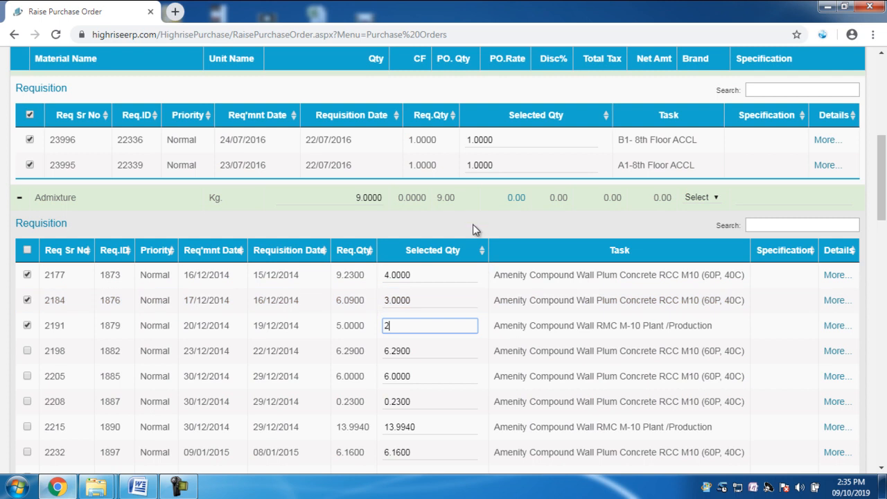
left_click(494, 215)
left_click_drag(326, 197, 394, 198)
left_click(436, 224)
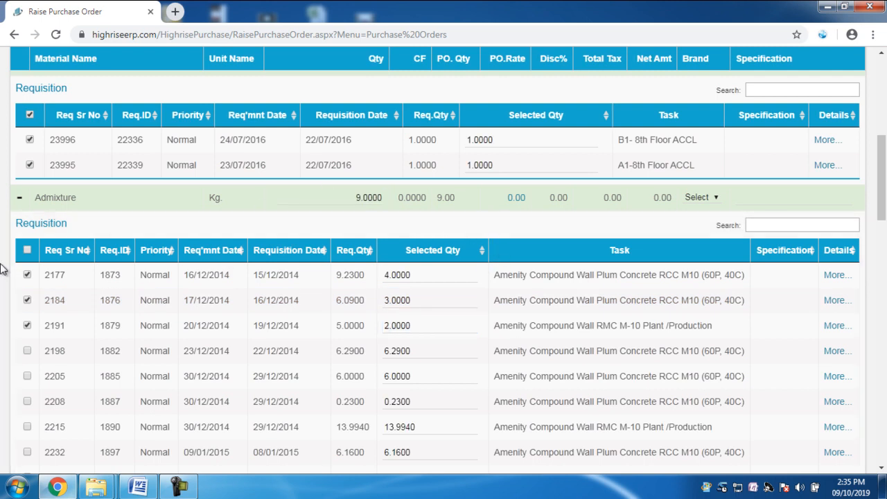
- Deselect all ACCL requisitions and collapse the ACCL material
scroll(7, 223, "up", 1)
left_click(30, 180)
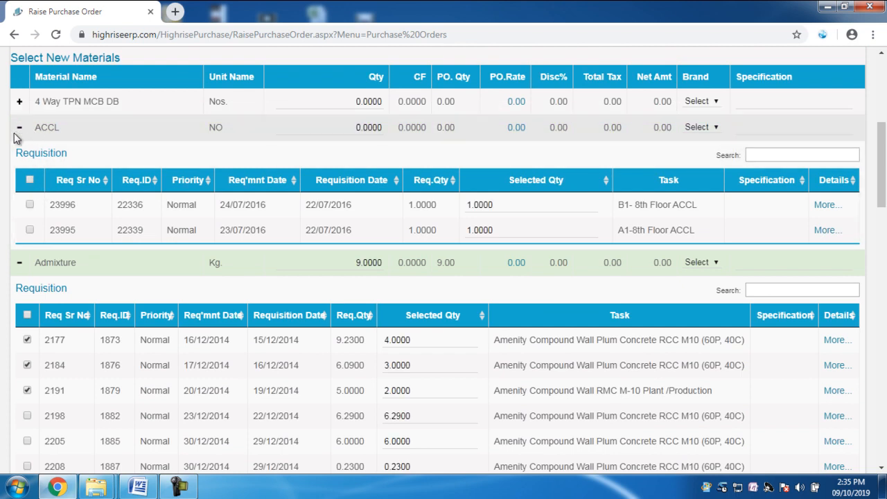
left_click(20, 127)
- Open the Rate Master for Admixture and apply the C + S GST 12% RD I/P rate of 300
scroll(455, 265, "down", 2)
scroll(400, 252, "up", 2)
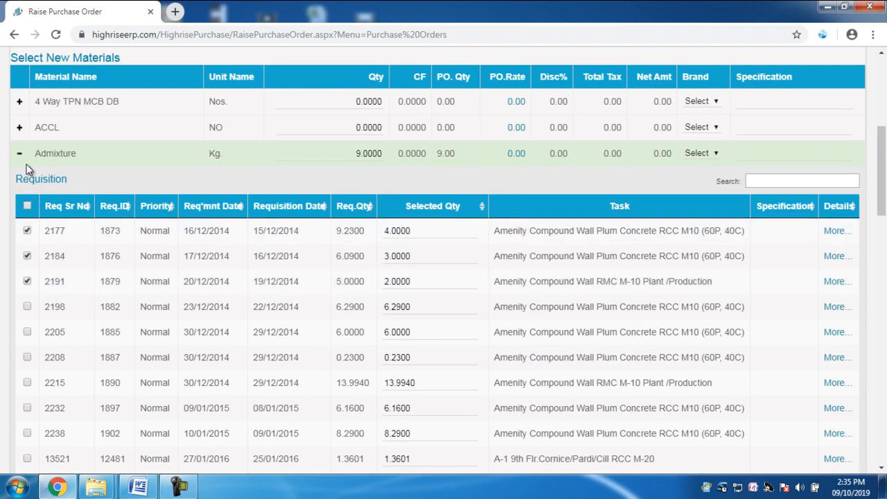
left_click(516, 153)
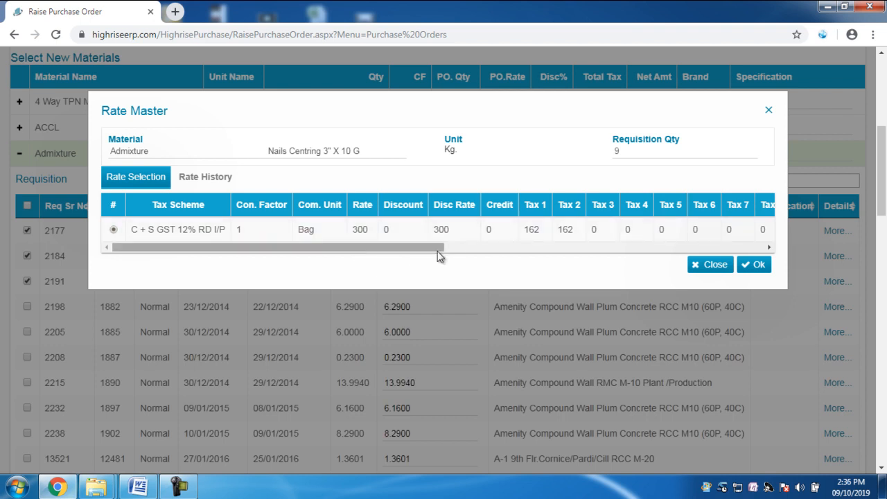
left_click(762, 265)
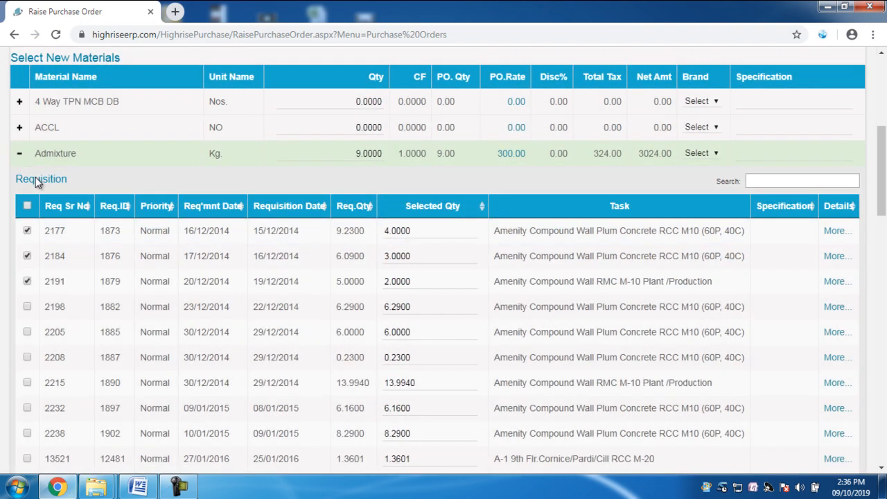
- Collapse the Admixture requisitions and check the Brand and Specification fields of that material
left_click(20, 153)
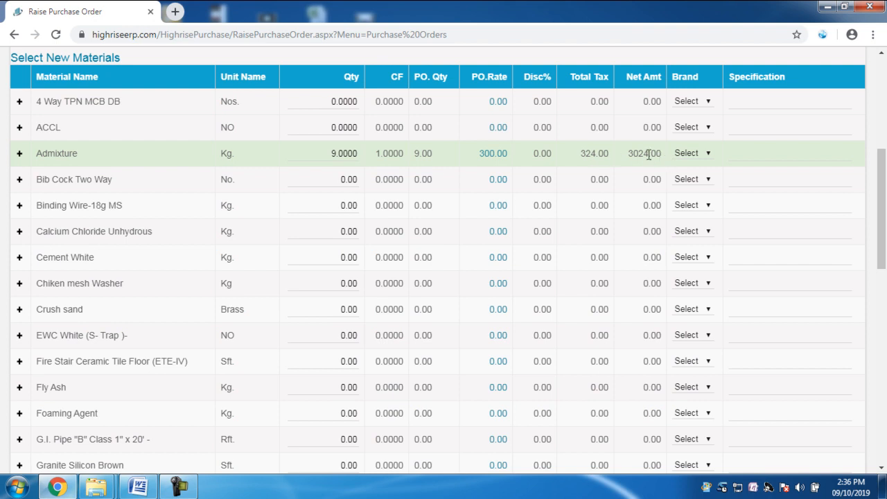
left_click(701, 154)
left_click(698, 155)
left_click(767, 154)
scroll(413, 289, "down", 7)
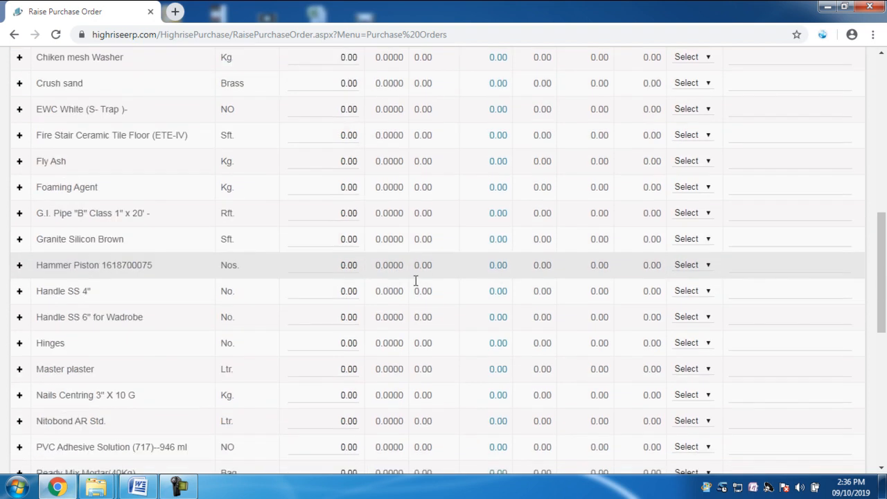
scroll(63, 313, "up", 10)
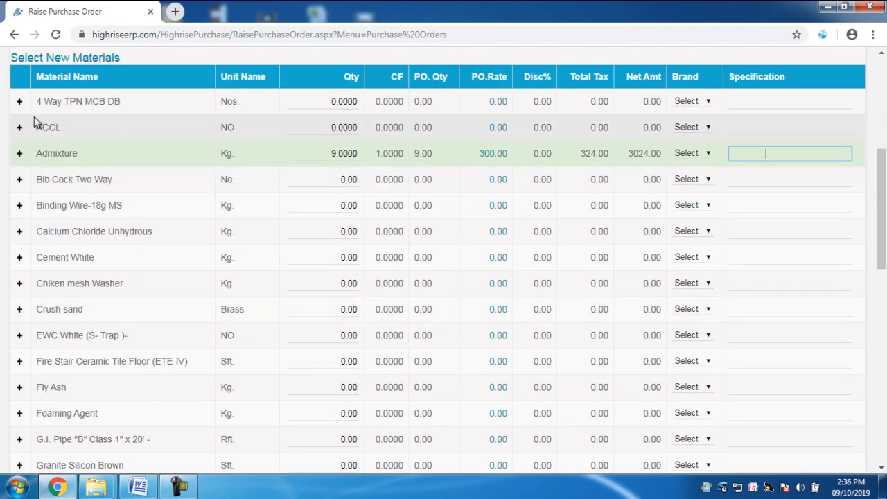
left_click(19, 101)
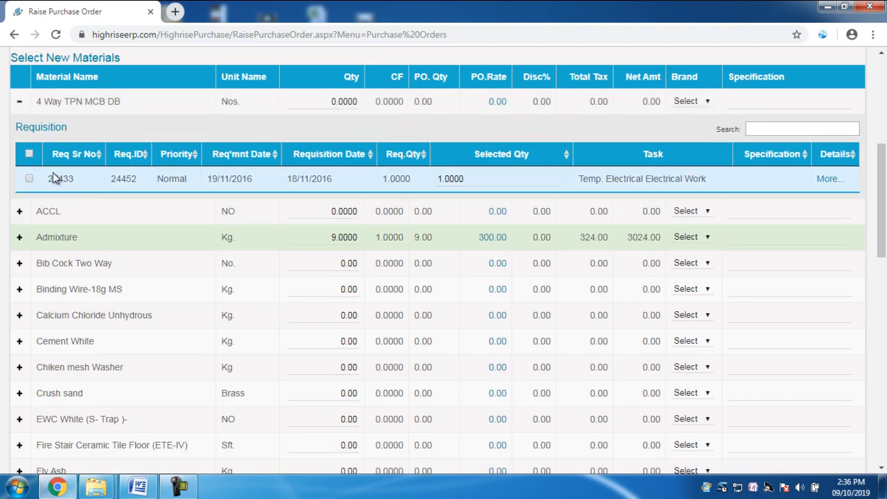
left_click(29, 179)
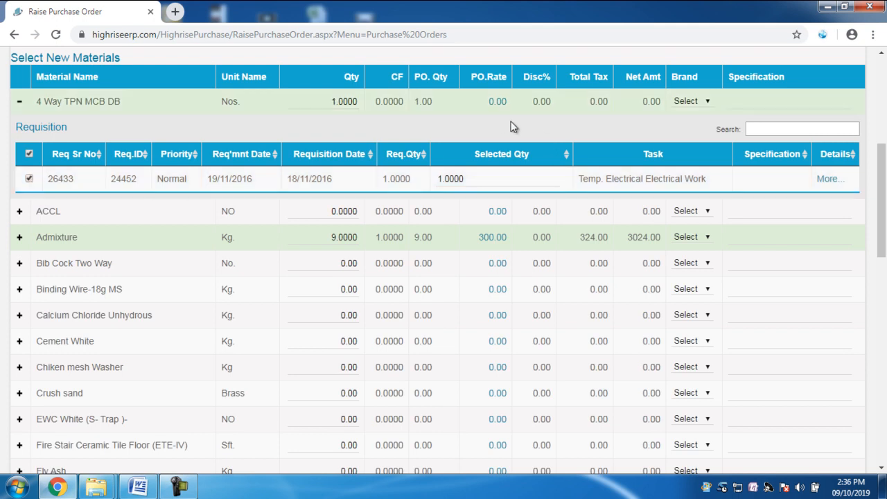
left_click(498, 102)
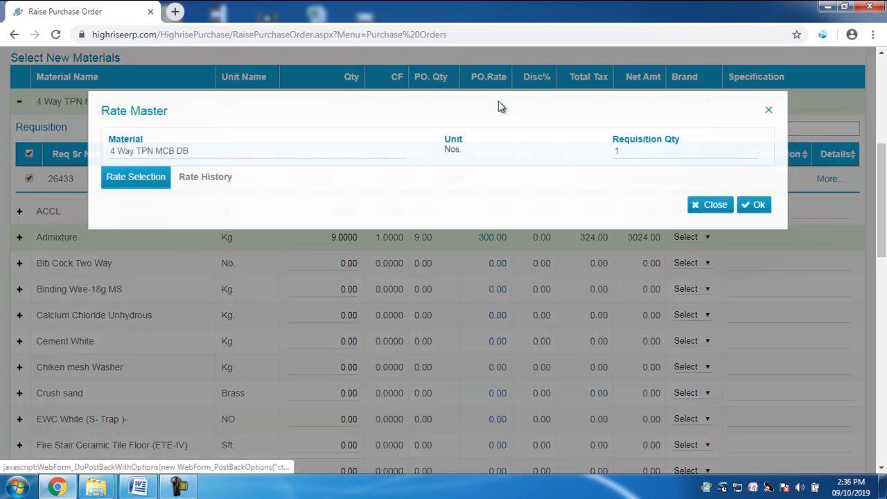
left_click(768, 110)
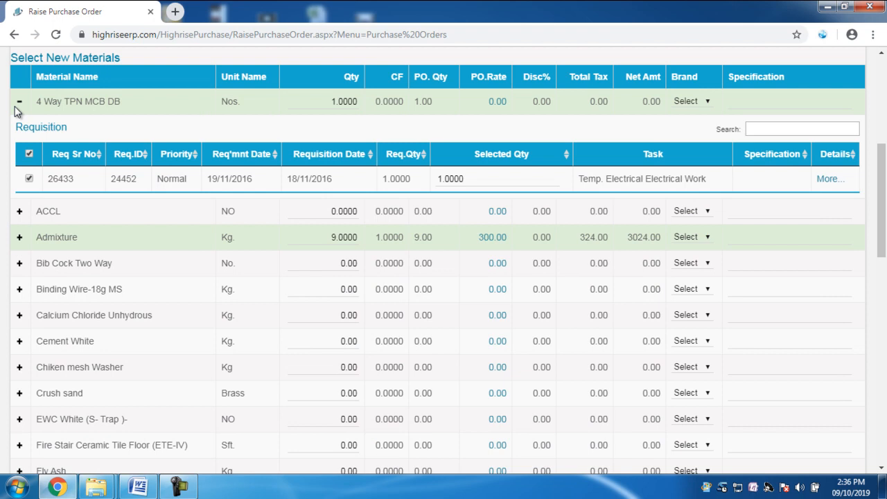
left_click(31, 154)
left_click(20, 103)
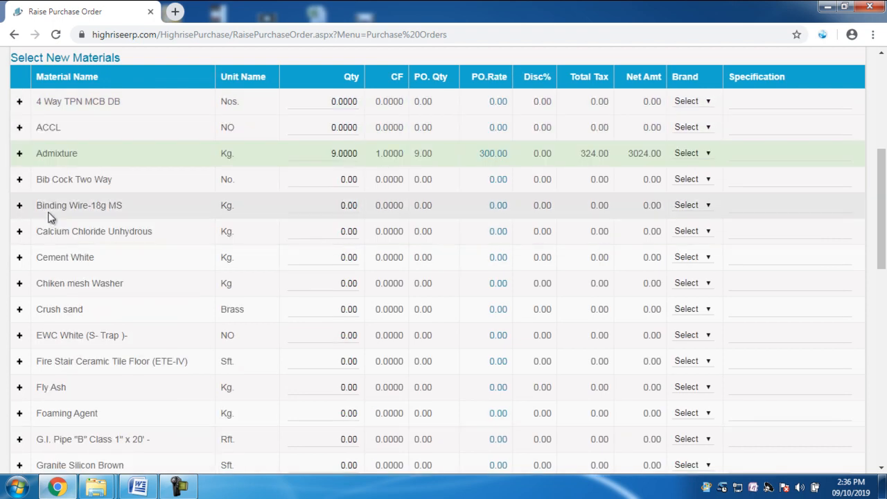
- Expand the G.I. Pipe "B" Class 1" x 20' material and select its requisition 11962
scroll(525, 311, "down", 4)
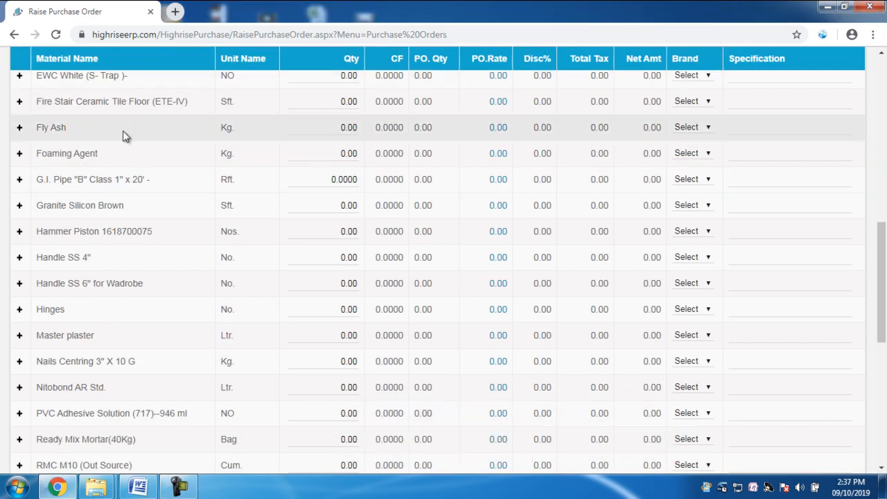
left_click(20, 181)
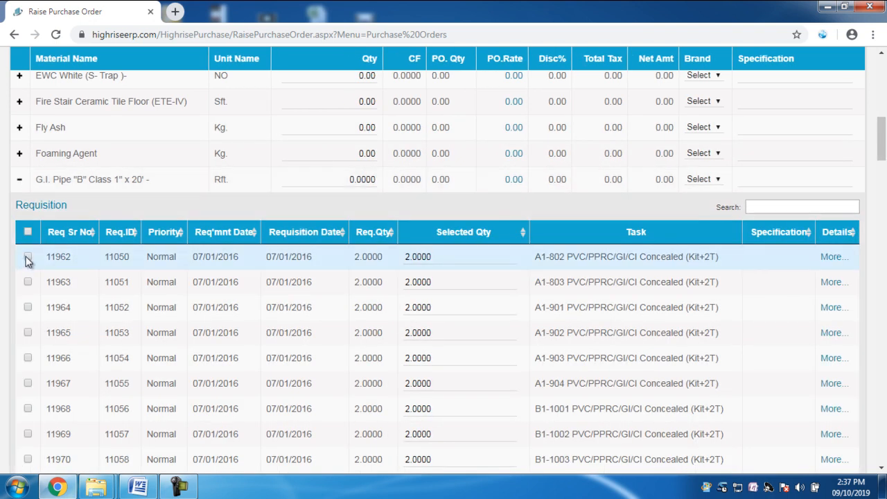
left_click(27, 260)
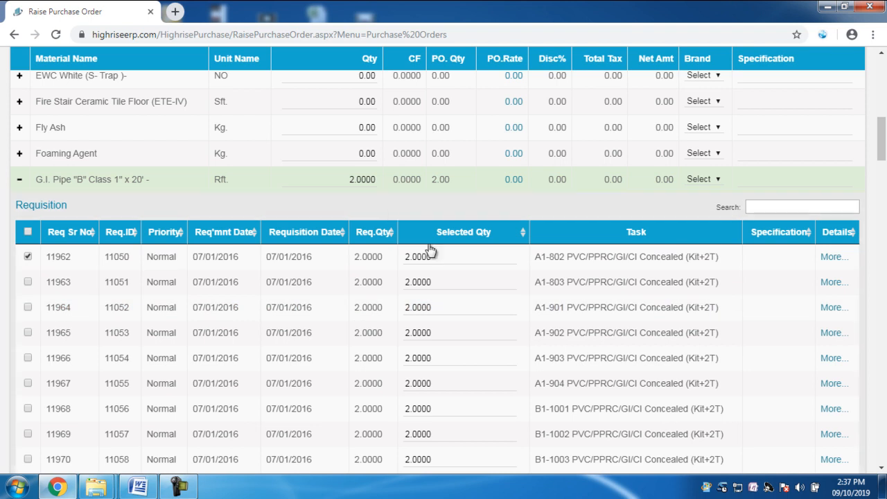
left_click(366, 182)
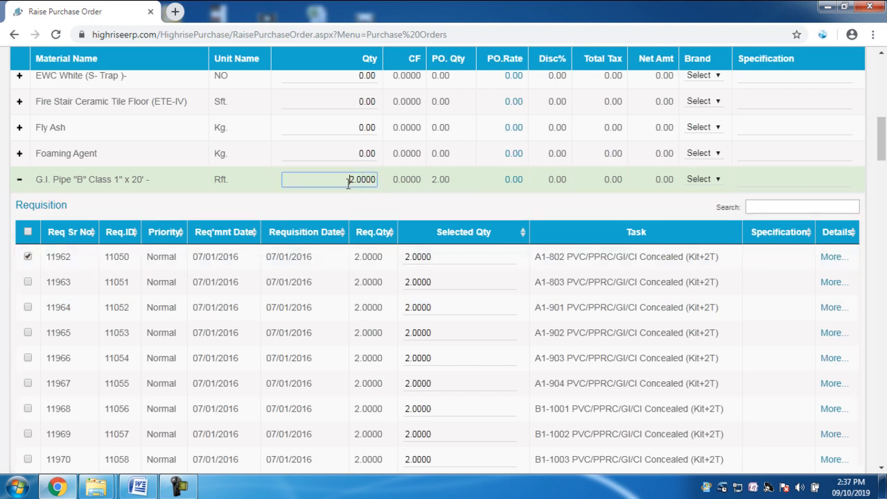
- Apply the C + S GST 12% RD I/P rate of 185 to the G.I. Pipe material and collapse its requisitions
left_click(513, 180)
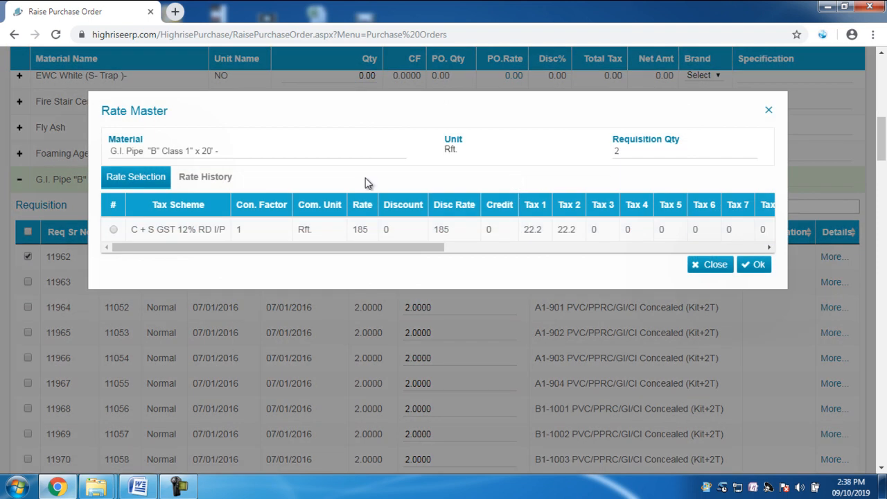
left_click(114, 229)
left_click(759, 266)
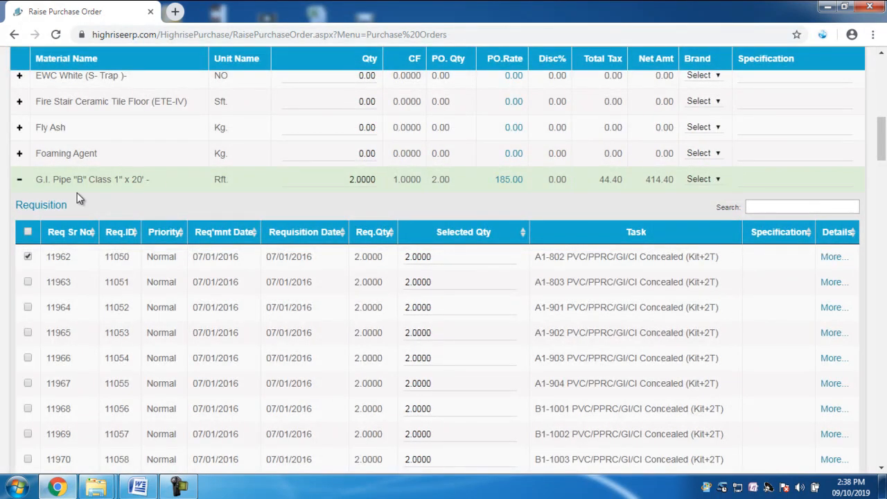
left_click(21, 184)
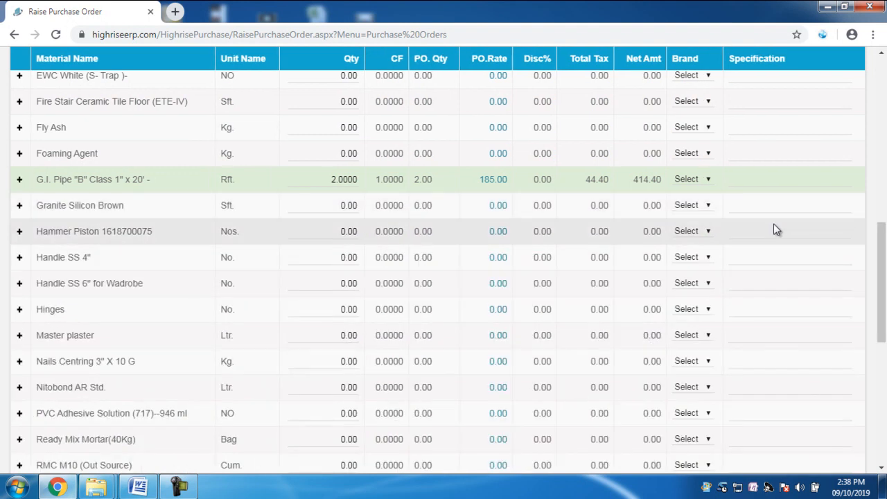
left_click(687, 181)
left_click(755, 179)
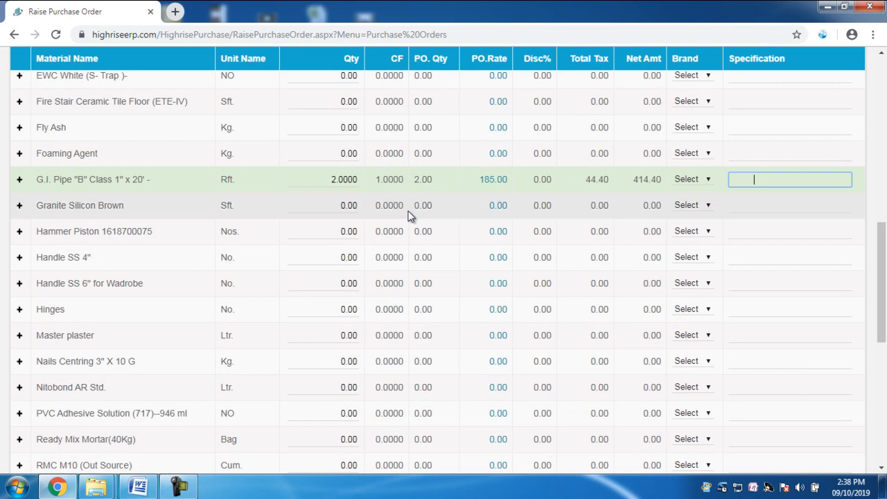
- Review the PO Summary's material, tax and total amounts in accounting currency, plus the Print Remark and PO Remark fields
scroll(447, 262, "up", 8)
scroll(449, 263, "down", 5)
scroll(449, 263, "down", 10)
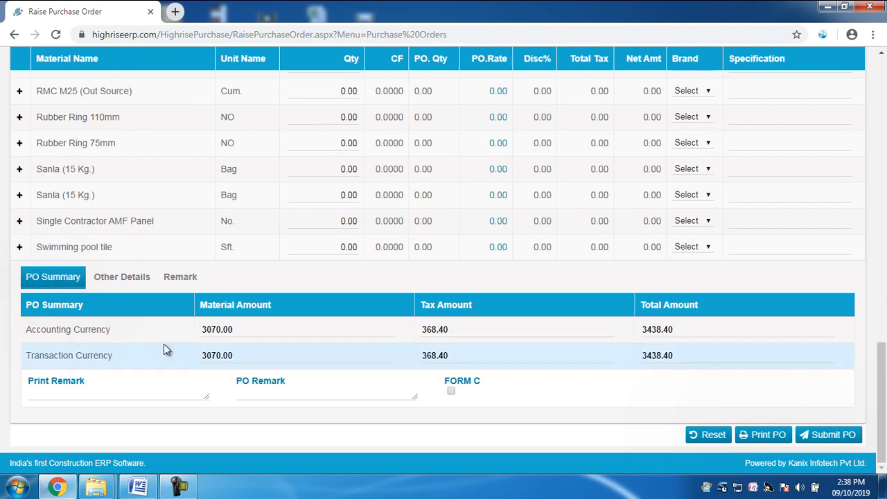
left_click(225, 327)
left_click(439, 327)
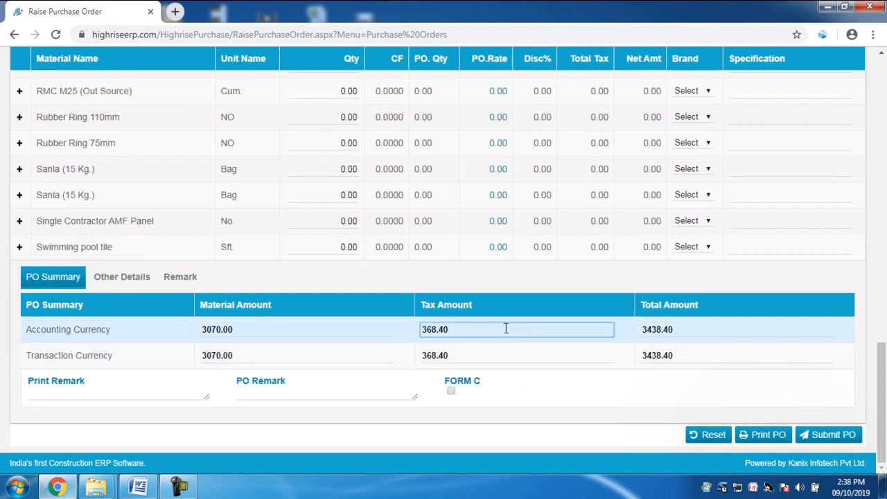
left_click(709, 334)
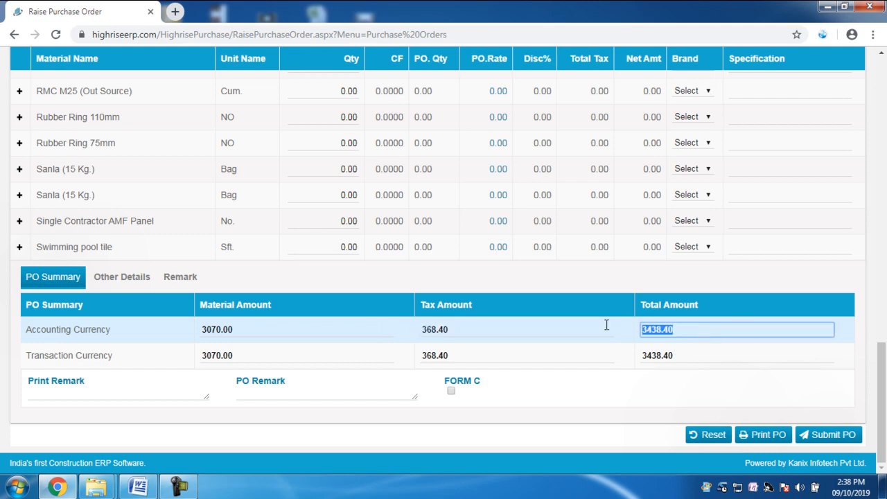
left_click(241, 330)
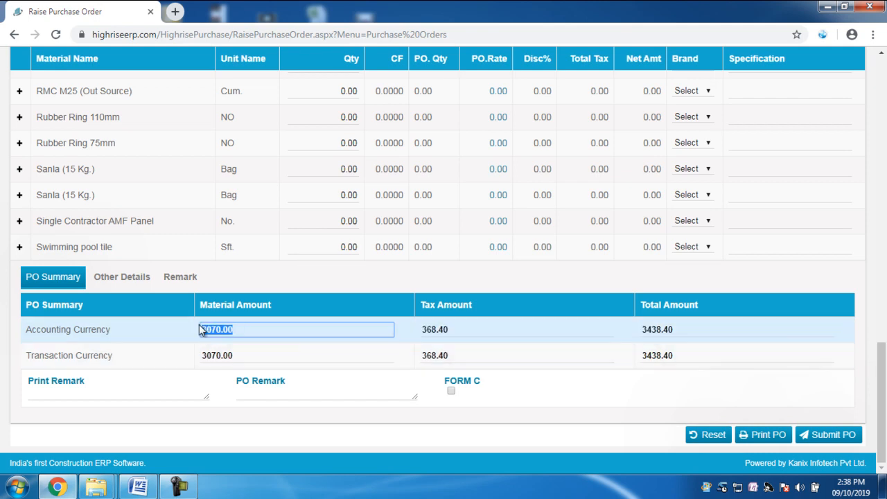
left_click(424, 331)
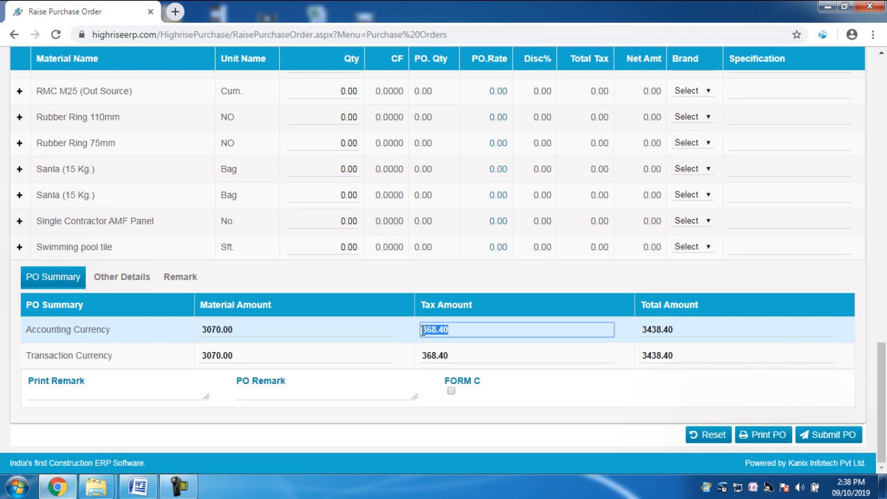
left_click(638, 332)
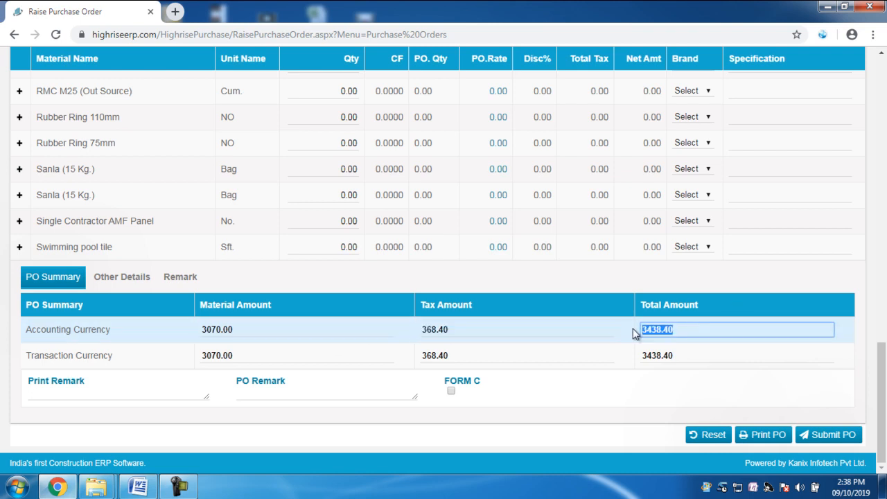
left_click(63, 392)
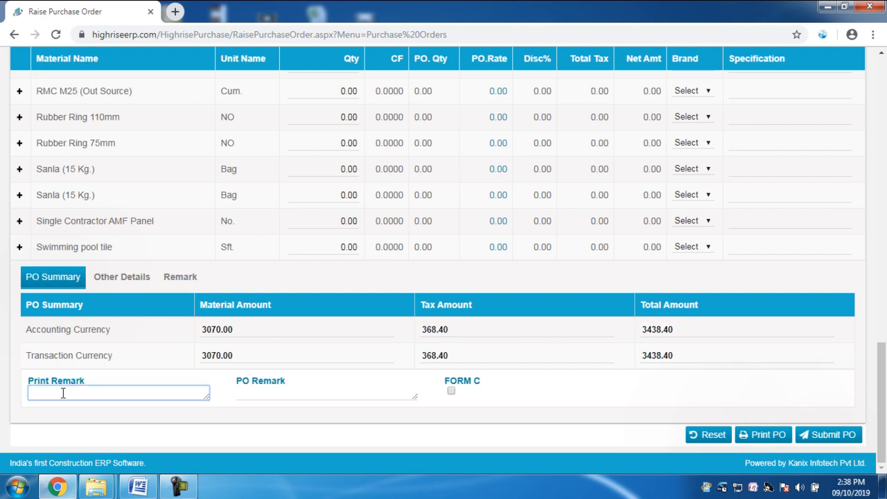
left_click(277, 392)
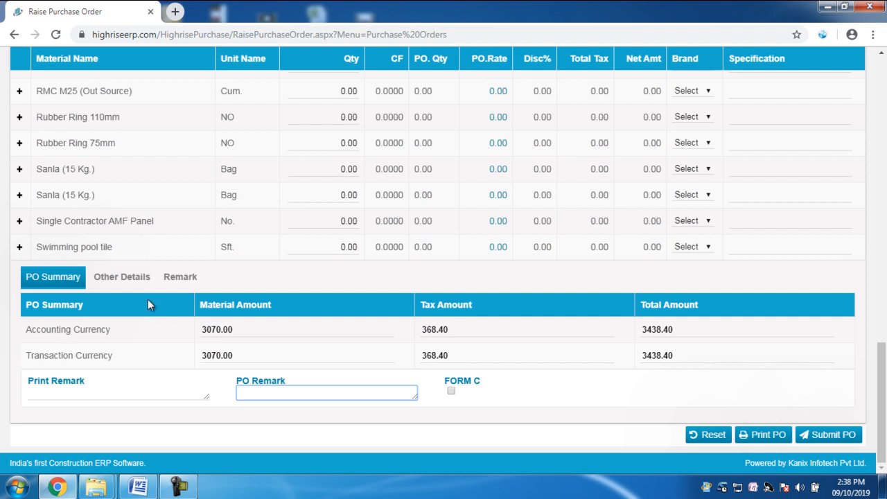
- Open the purchase order's Other Details and examine the transport, loading/unloading and other charges sections
left_click(138, 281)
scroll(164, 366, "down", 2)
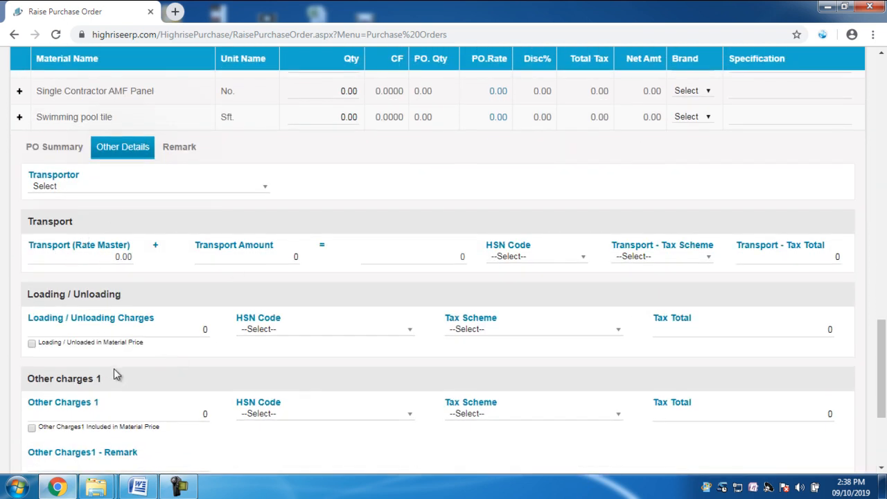
scroll(111, 371, "down", 1)
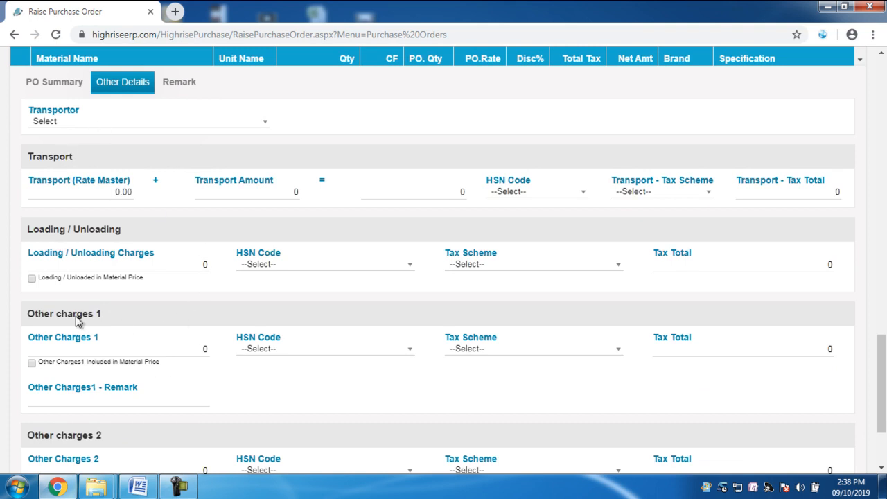
scroll(232, 339, "down", 2)
scroll(263, 382, "up", 3)
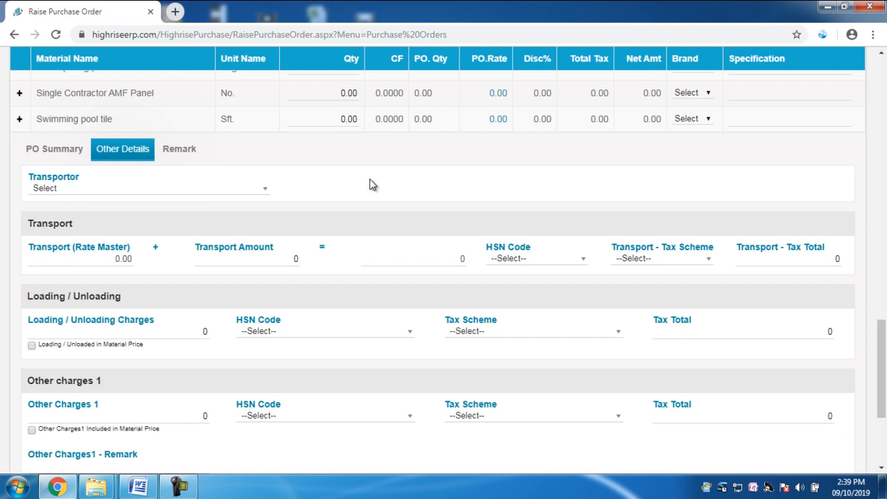
- Fill in the transport details with the third-listed transporter, a Transport Amount of 2000 and the C + S GST 12% RD I/P tax scheme
left_click(161, 193)
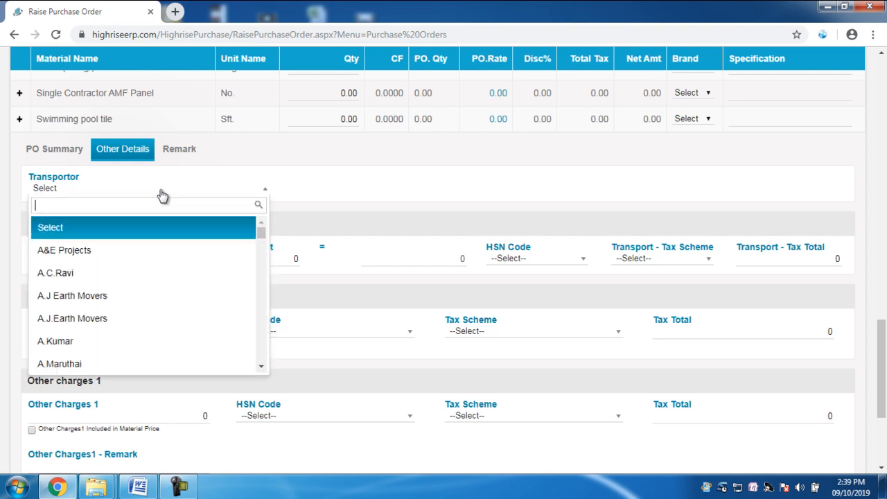
left_click(98, 277)
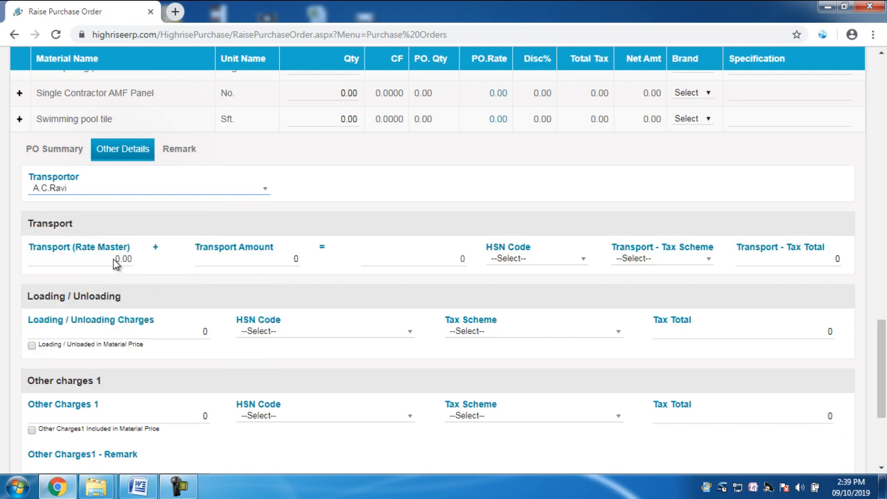
left_click(263, 258)
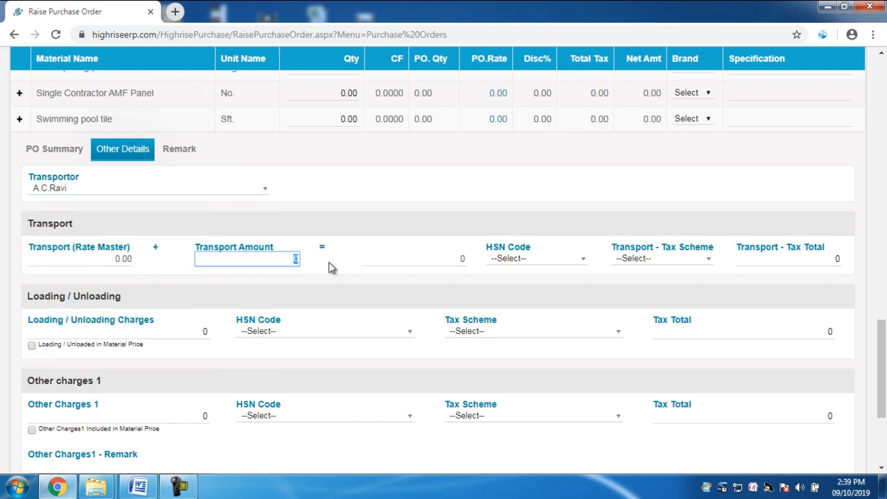
type("2000")
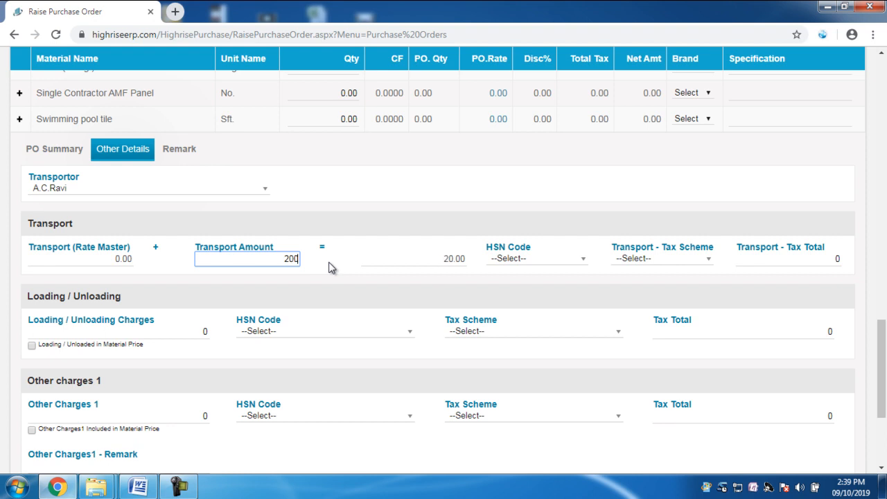
left_click(665, 266)
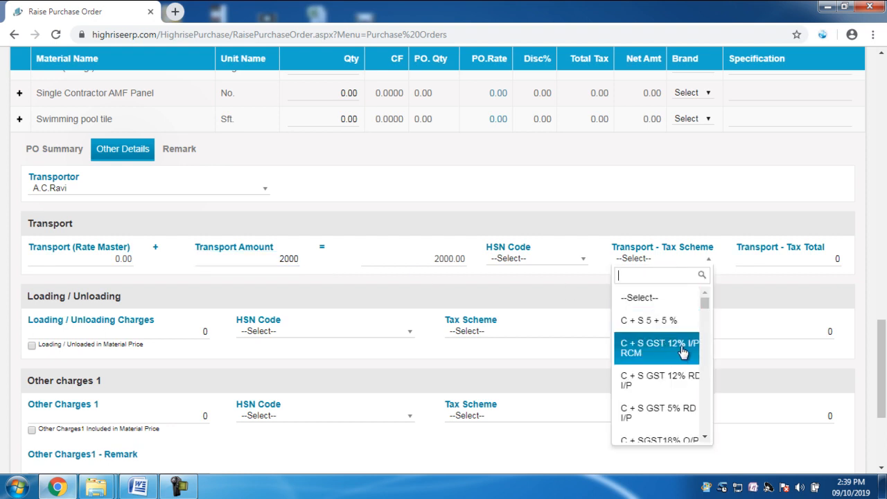
left_click(655, 381)
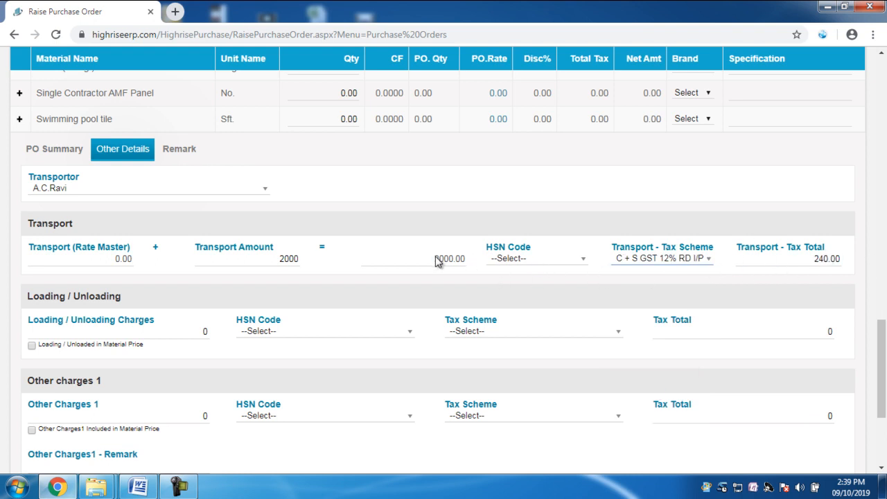
scroll(540, 335, "down", 1)
scroll(555, 350, "up", 4)
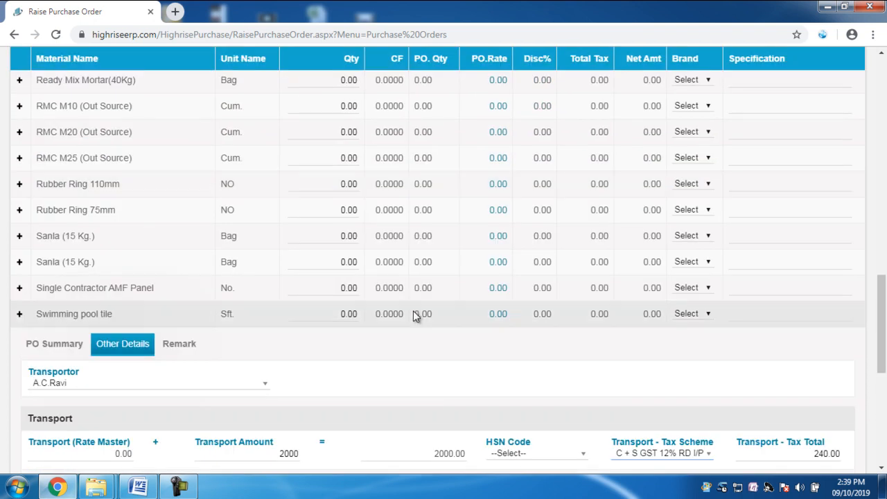
- Examine the Loading / Unloading, Other Charges 1 and Other Charges 2 sections, including their amount, tax total and remark fields
scroll(409, 313, "down", 3)
scroll(333, 289, "down", 2)
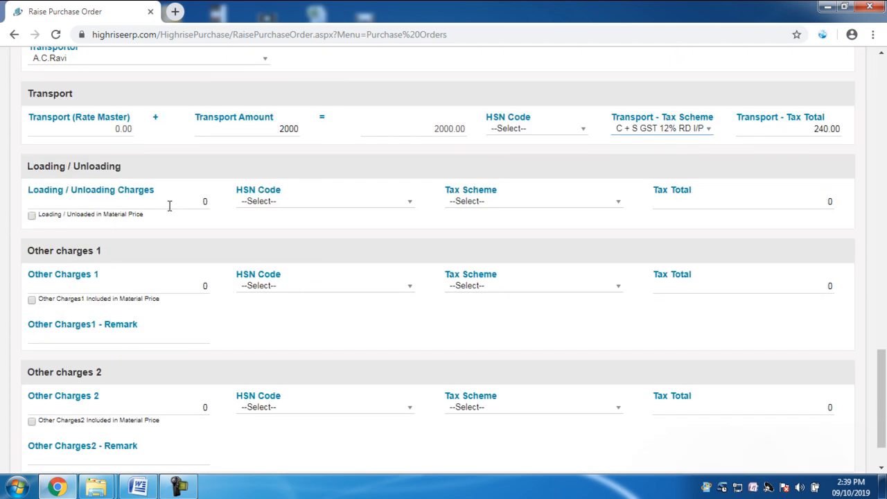
left_click(146, 205)
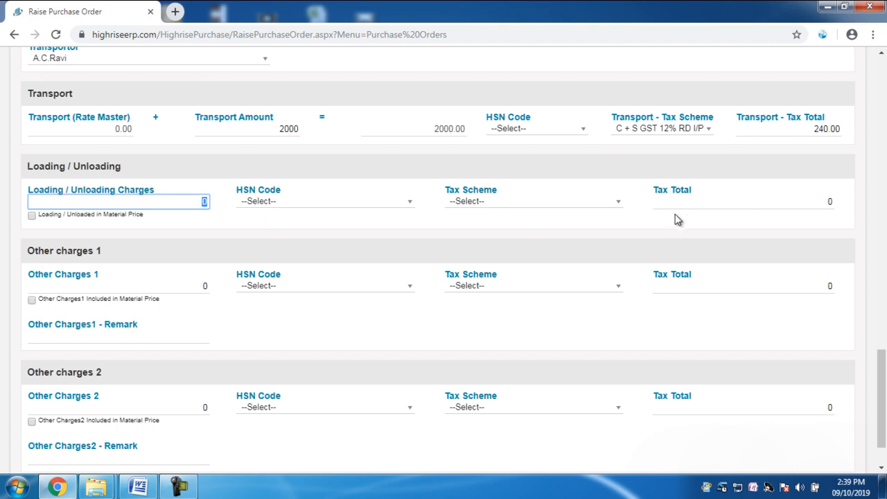
left_click(718, 205)
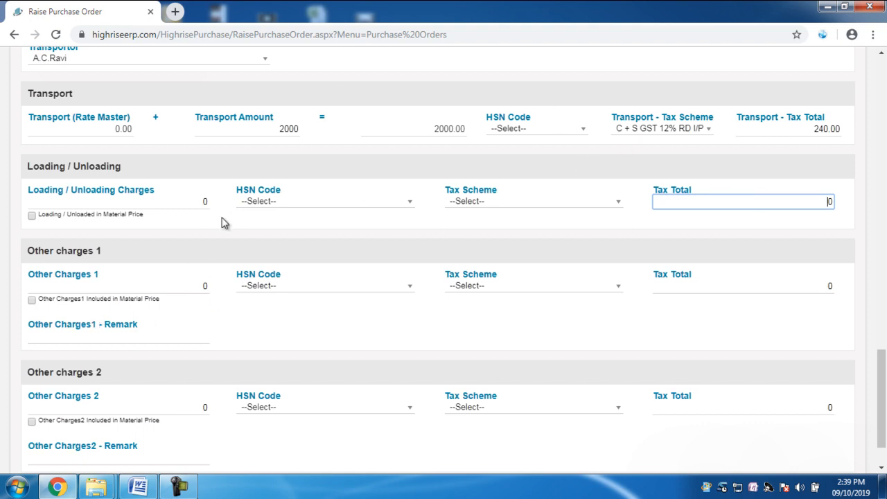
scroll(59, 177, "down", 2)
left_click(154, 214)
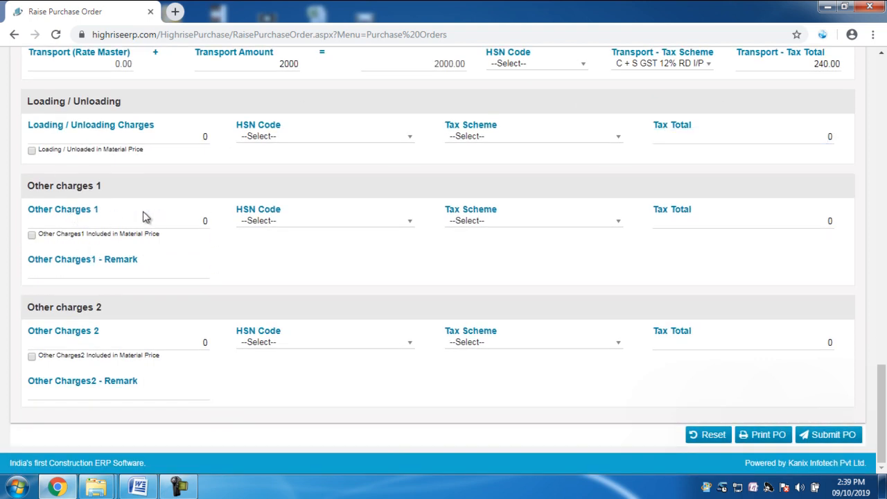
left_click_drag(42, 218, 31, 244)
left_click(117, 338)
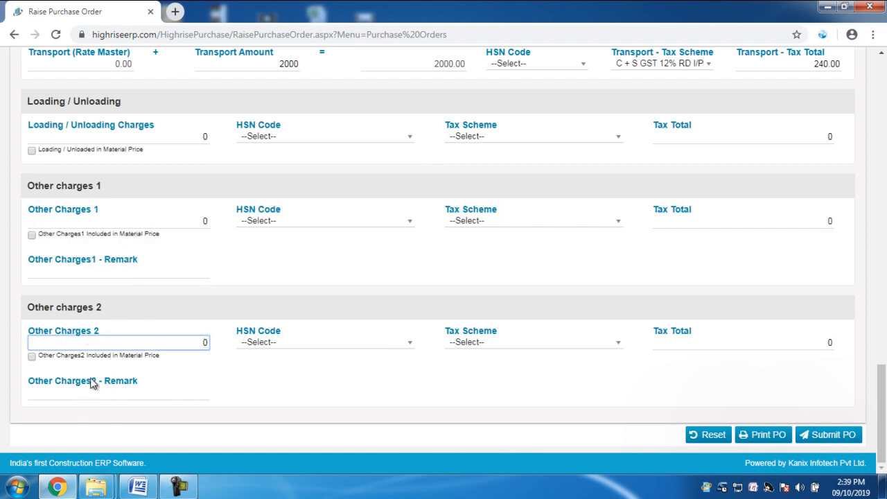
left_click(83, 267)
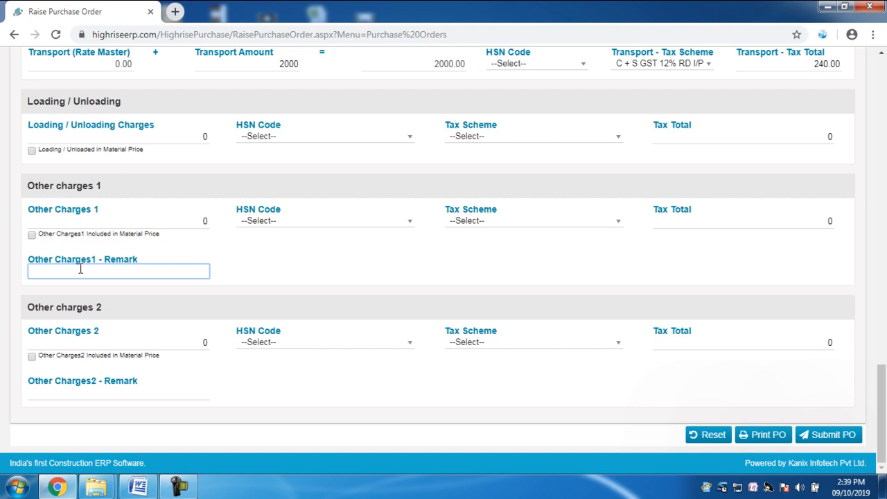
left_click(93, 392)
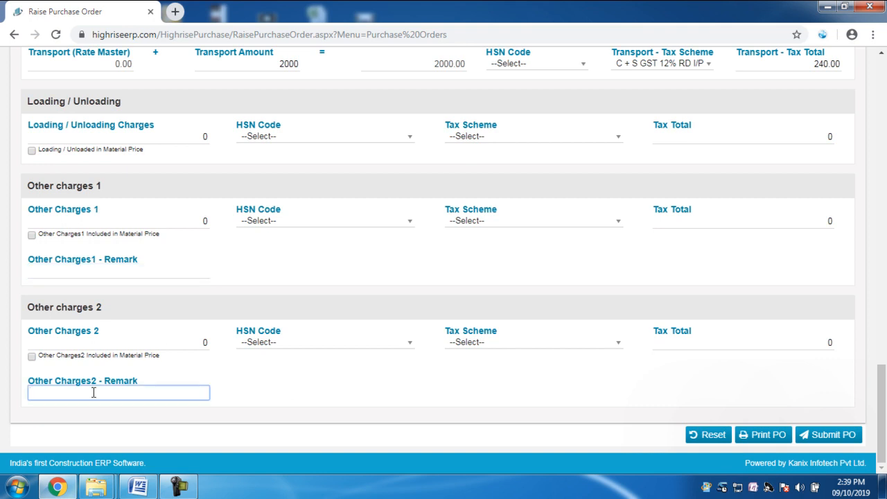
- Check the purchase order's Remark section and submit the purchase order
scroll(415, 464, "up", 2)
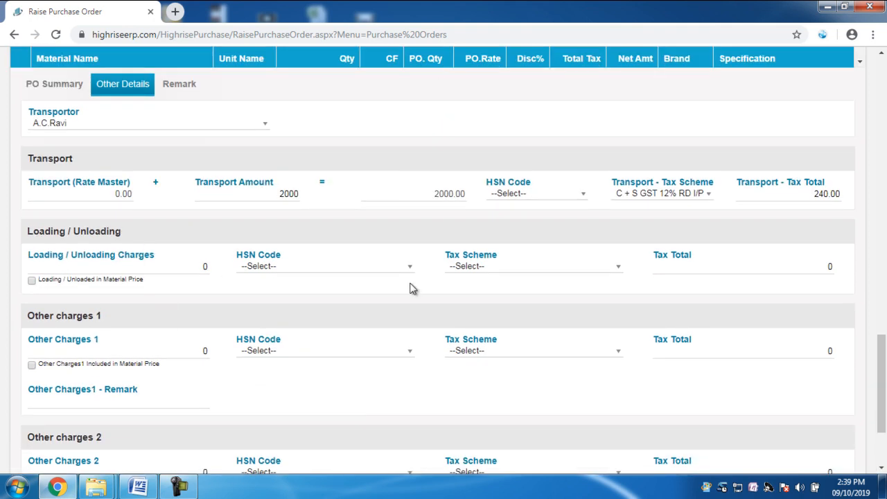
scroll(411, 289, "up", 1)
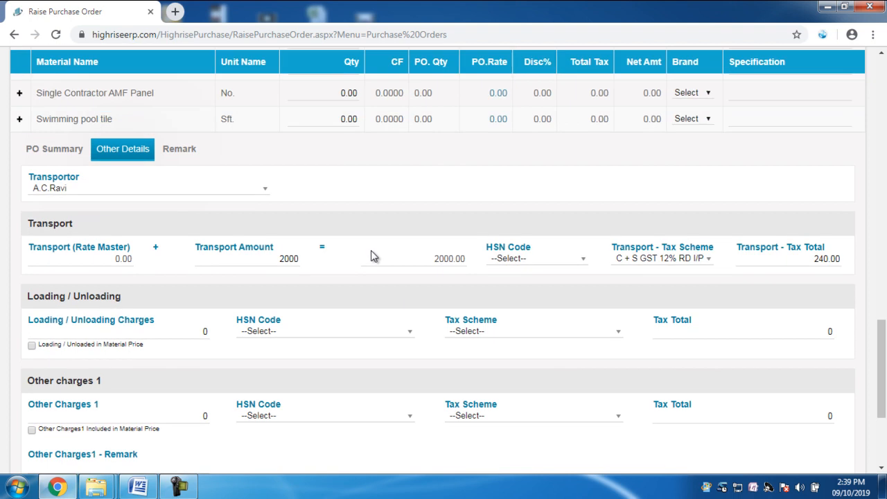
left_click(176, 154)
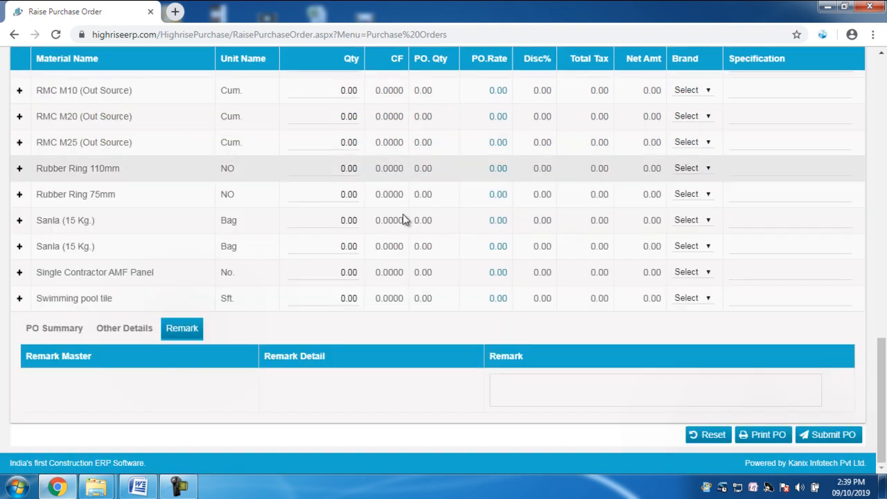
left_click(556, 386)
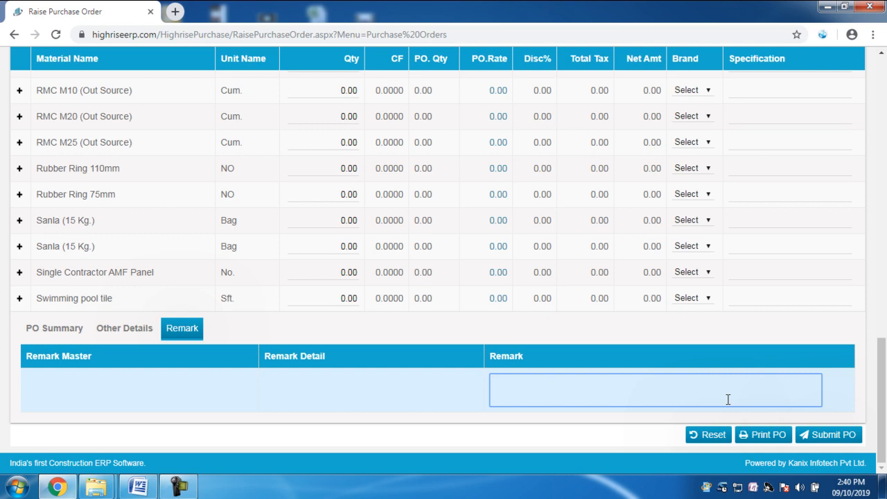
scroll(224, 381, "up", 15)
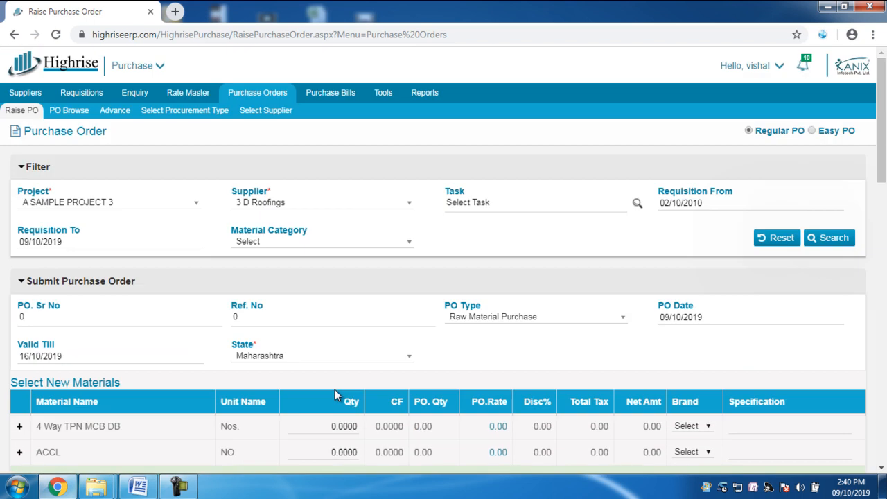
scroll(334, 390, "down", 15)
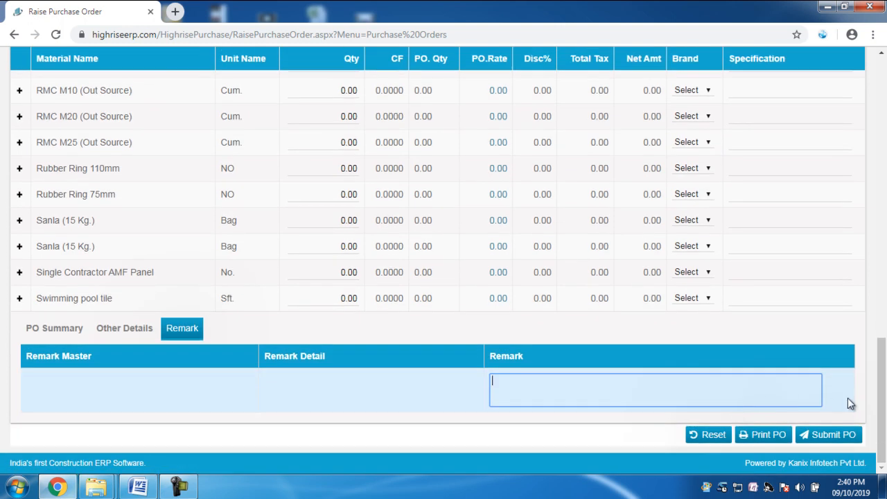
left_click(833, 444)
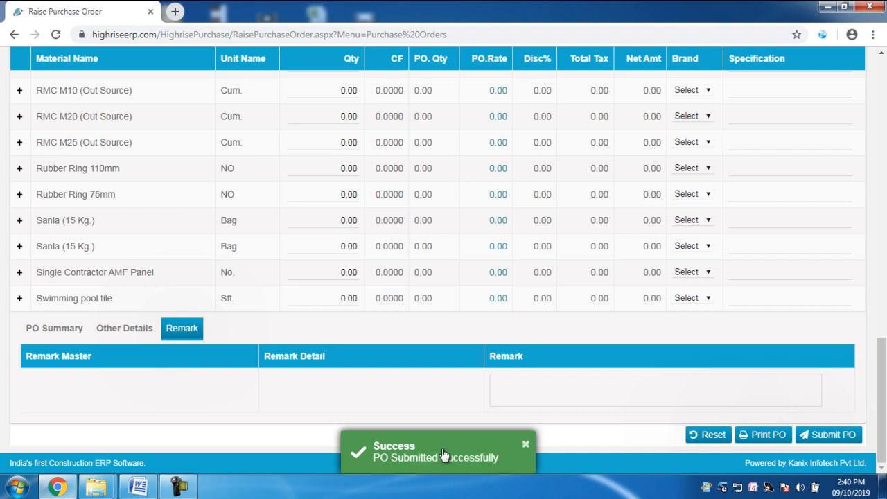
- Search PO Browse for raw material purchase orders of A SAMPLE PROJECT 3 with supplier 3 D Roofings
scroll(379, 390, "up", 4)
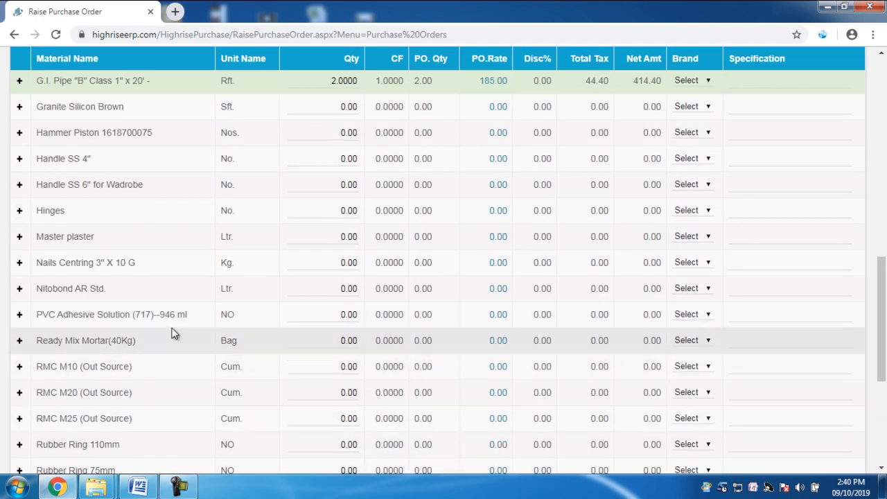
scroll(281, 363, "up", 10)
left_click(71, 116)
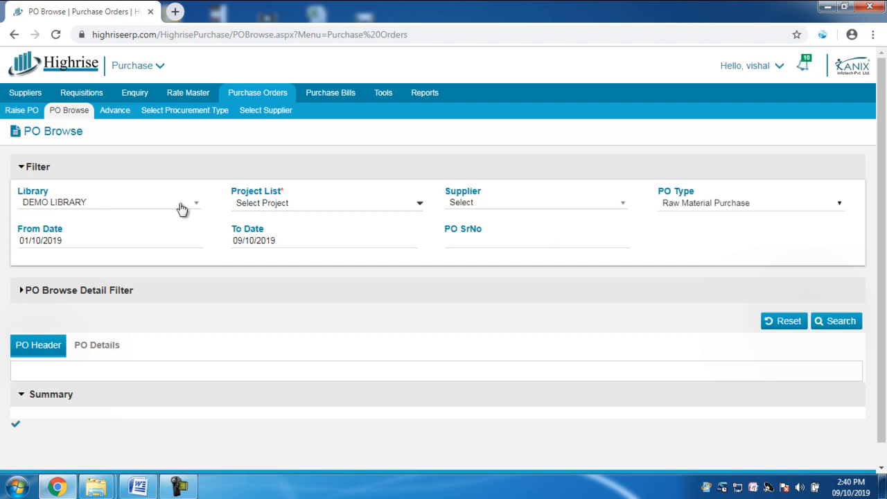
left_click(289, 203)
left_click(287, 245)
left_click(305, 359)
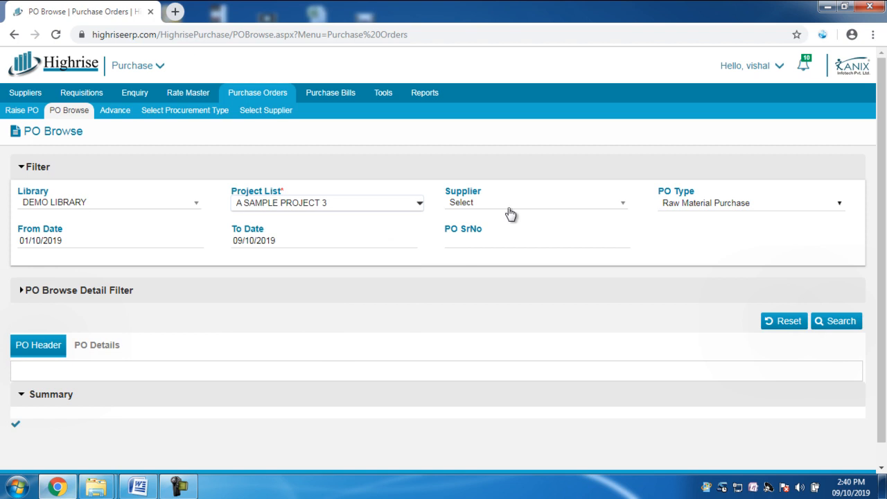
left_click(507, 207)
left_click(501, 270)
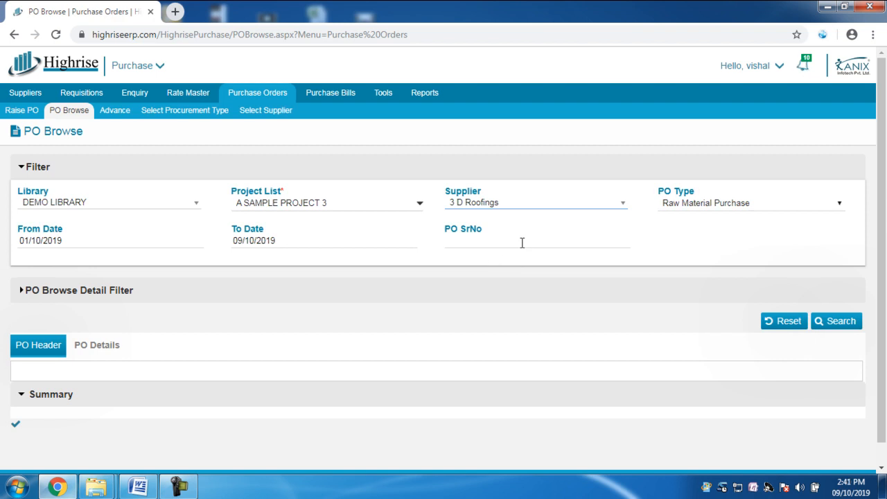
left_click(856, 320)
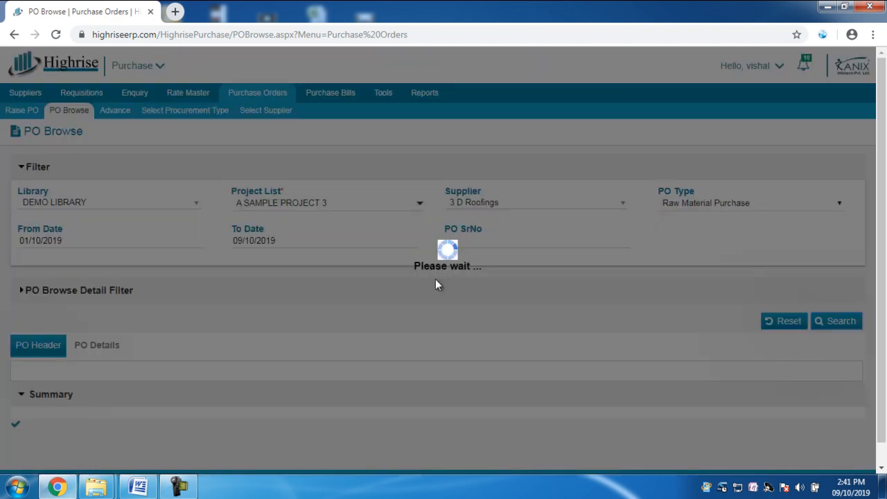
- Open the 3 D Roofings purchase order's details and select both its Admixture and G.I. Pipe lines
scroll(250, 387, "down", 3)
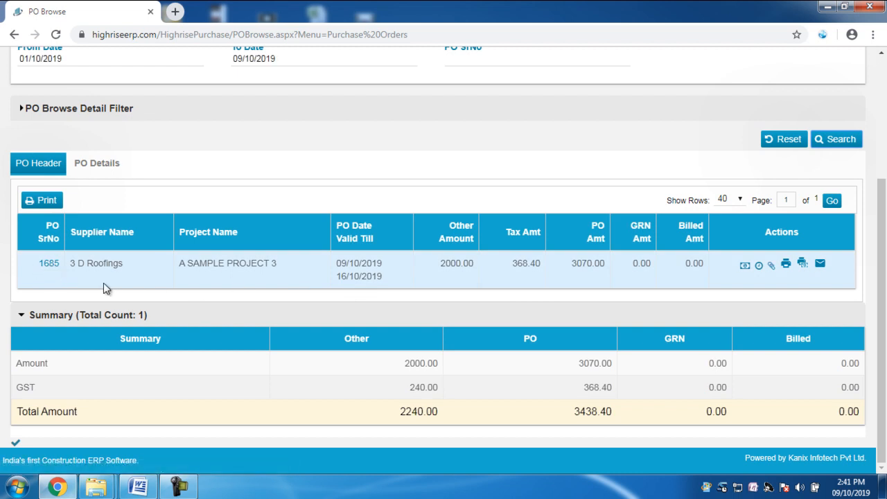
left_click(49, 265)
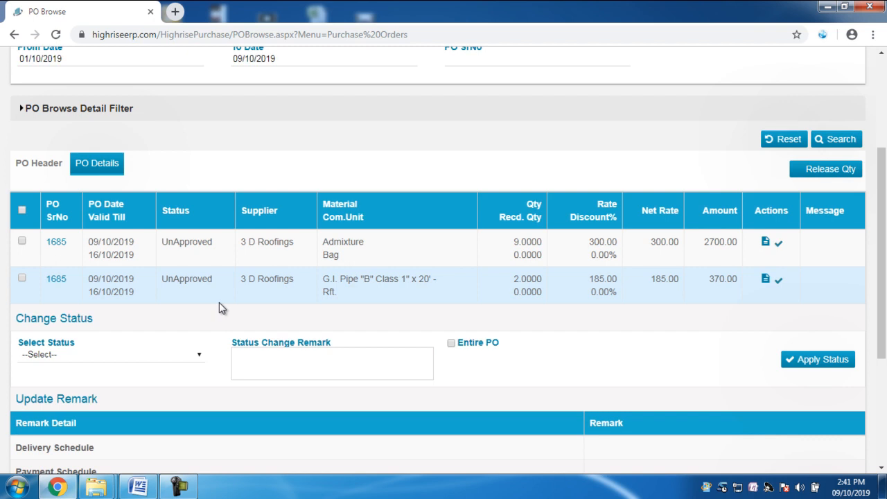
left_click(23, 241)
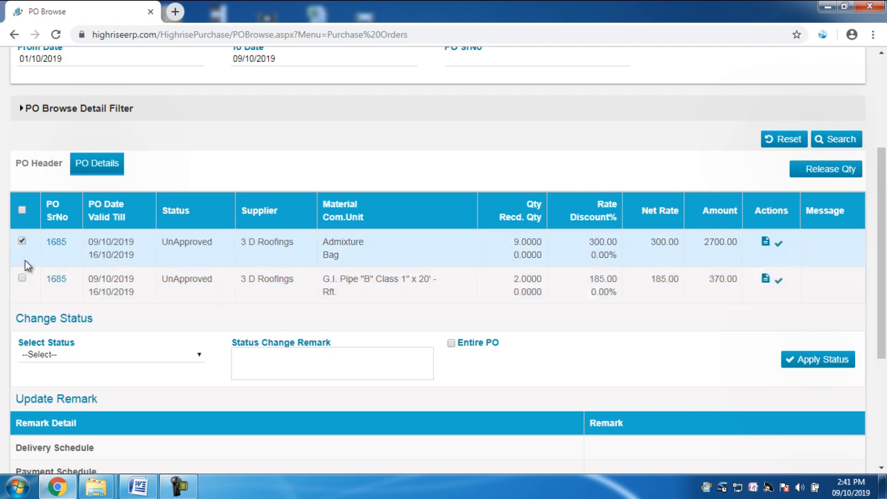
left_click(21, 280)
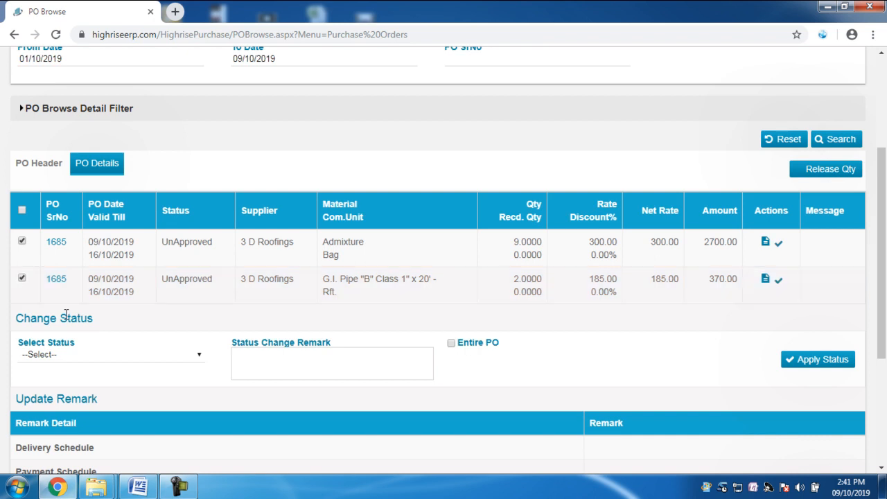
- Choose the Approve status for the selected lines and enter the status change remark "Ok"
left_click(67, 354)
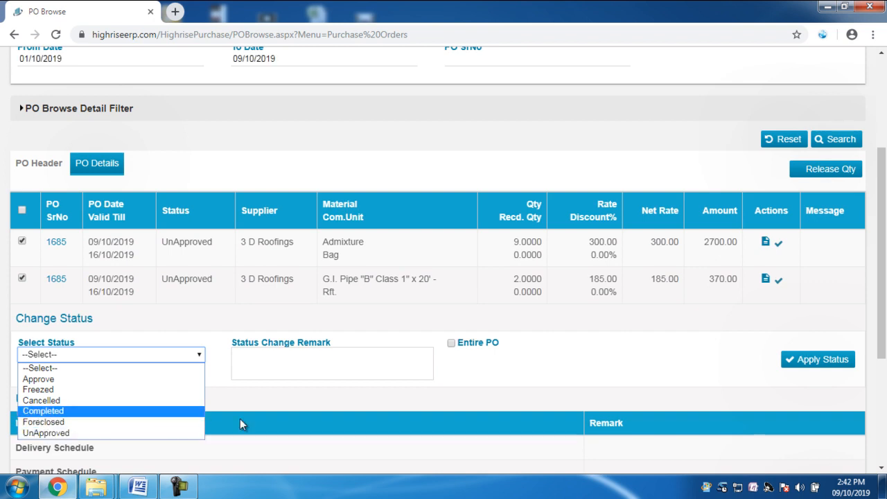
left_click(298, 401)
left_click(117, 355)
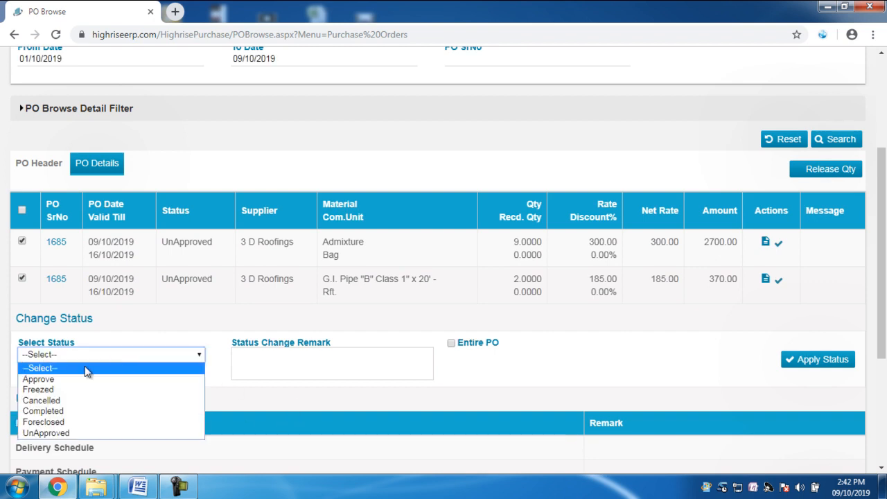
left_click(47, 376)
left_click(303, 360)
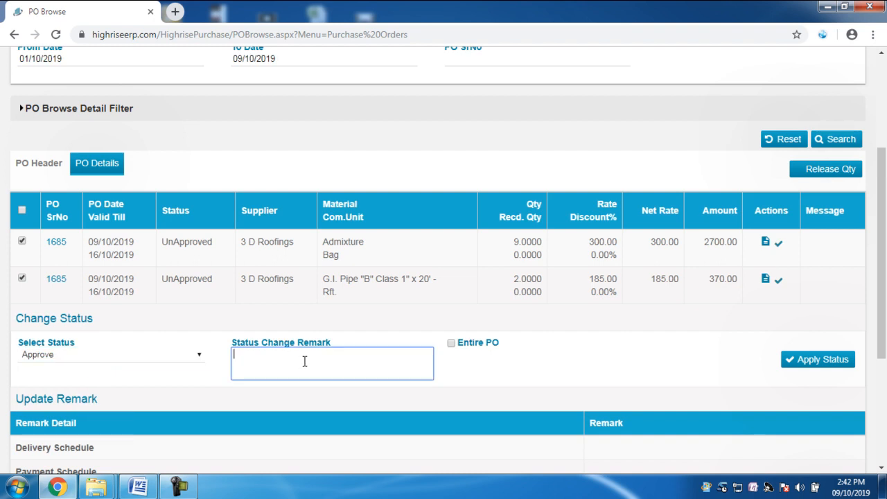
type("Ok")
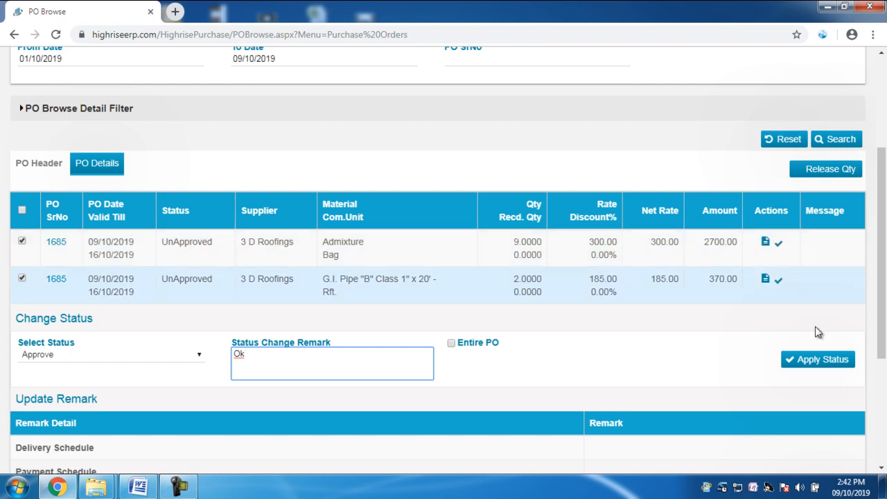
- Review the delivery and payment schedule remarks and the summary totals, and apply the Approve status to the selected lines
scroll(683, 404, "down", 3)
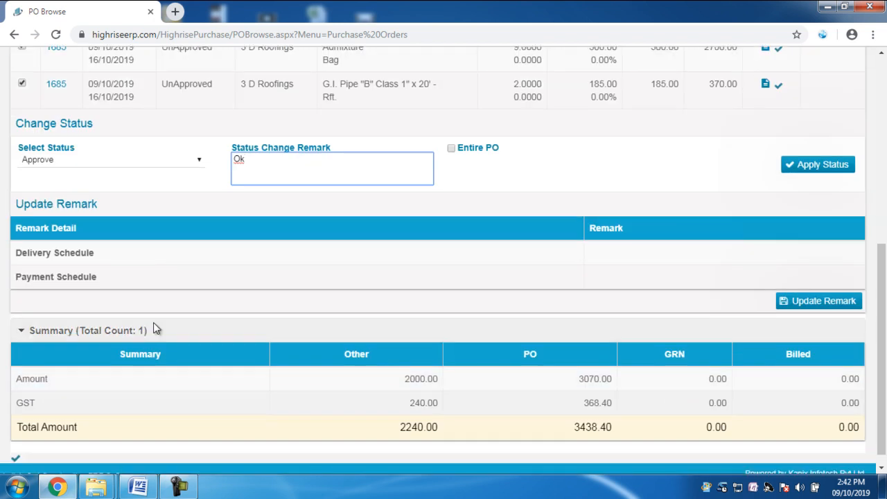
left_click(634, 248)
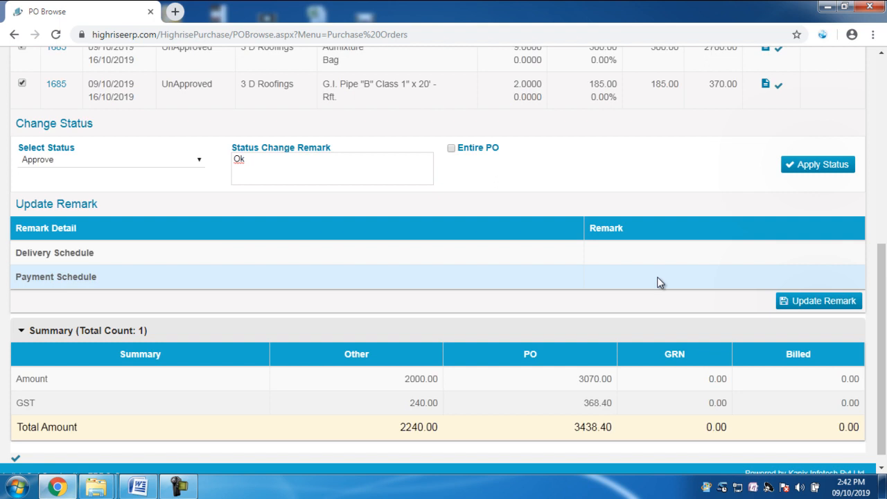
left_click_drag(639, 251, 638, 268)
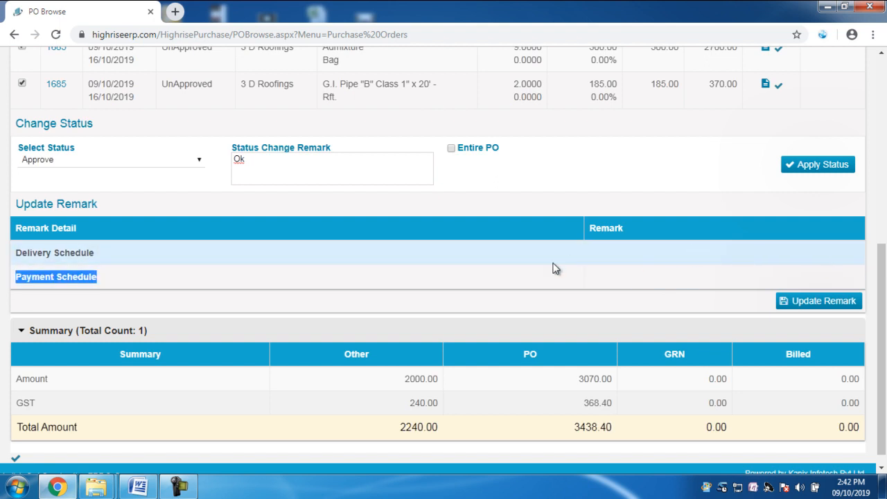
left_click(679, 257)
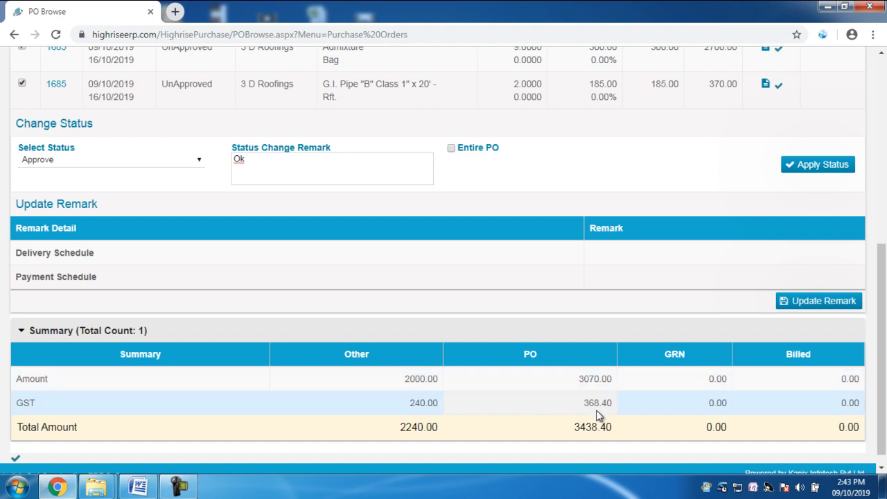
left_click_drag(573, 426, 601, 426)
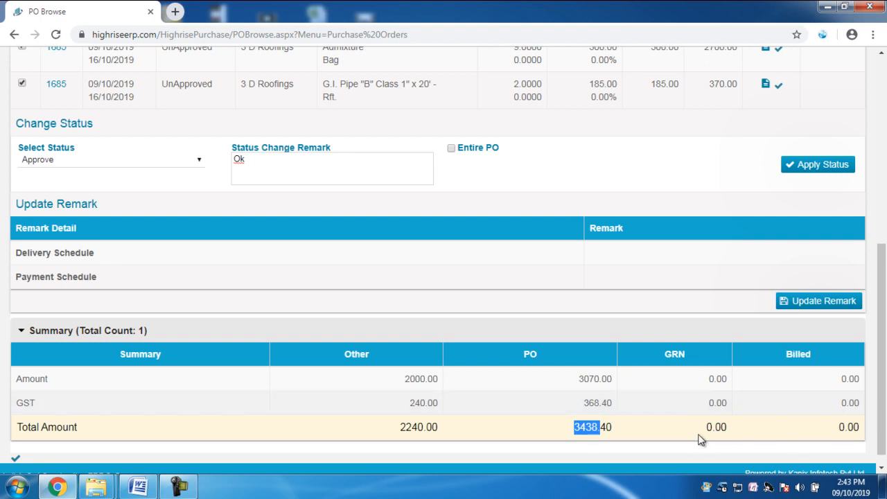
scroll(415, 342, "up", 1)
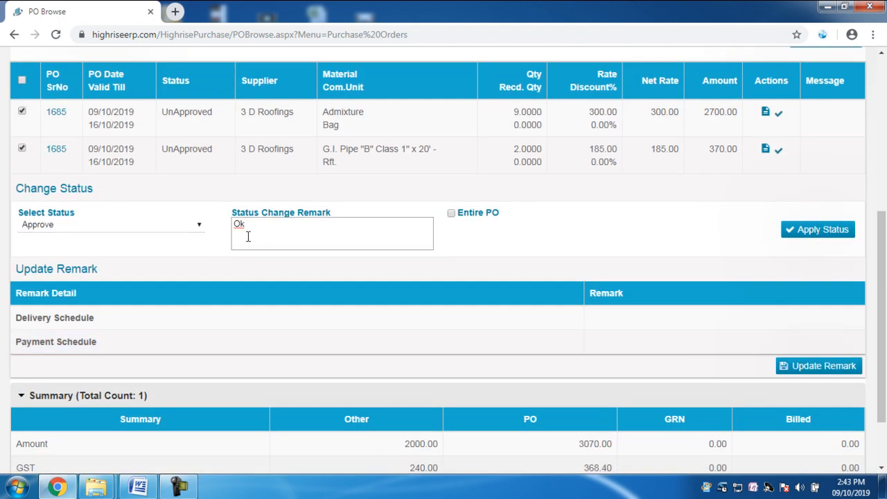
left_click(823, 234)
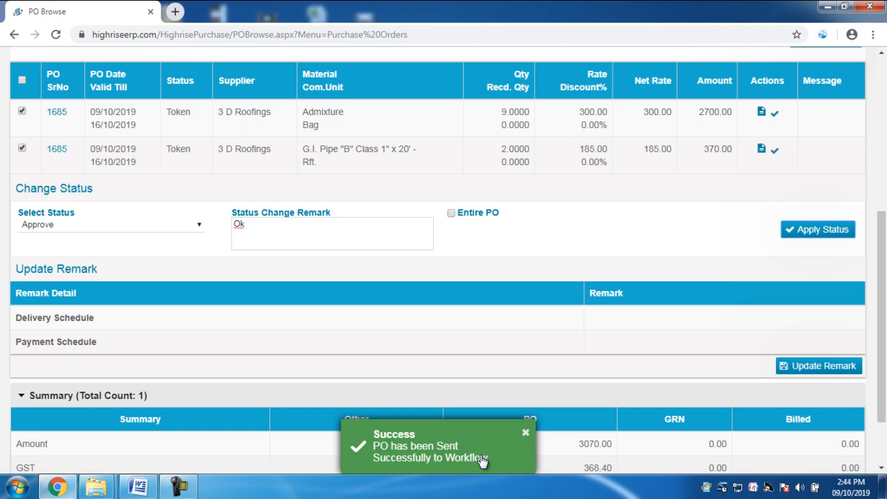
- Preview the 3 D Roofings purchase order's print report from the PO Header, close it and send the order's email alert
scroll(475, 349, "up", 5)
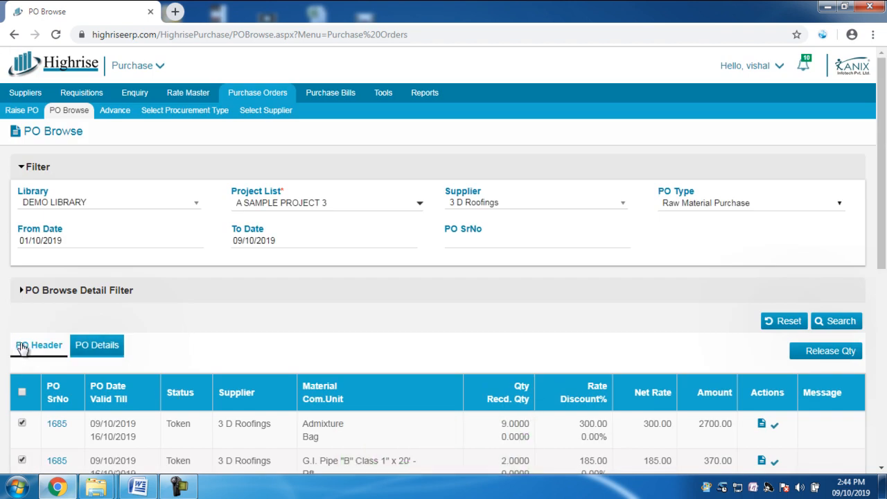
left_click(21, 347)
scroll(406, 336, "down", 3)
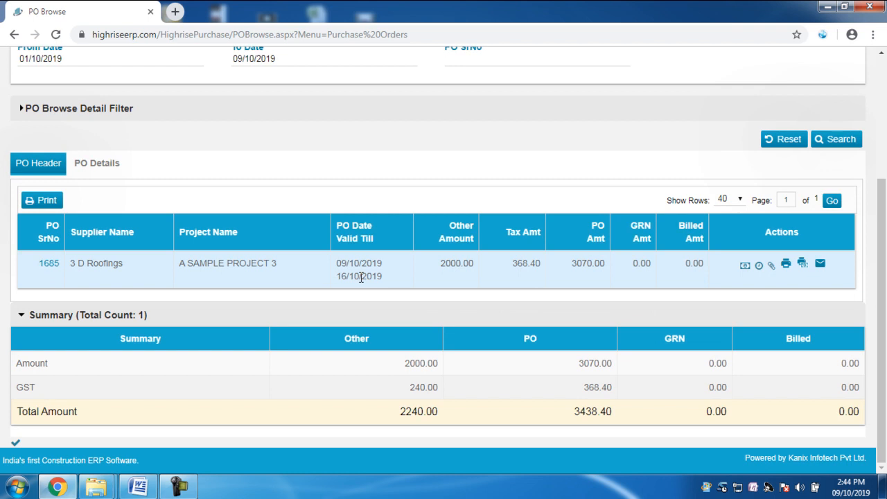
left_click(786, 267)
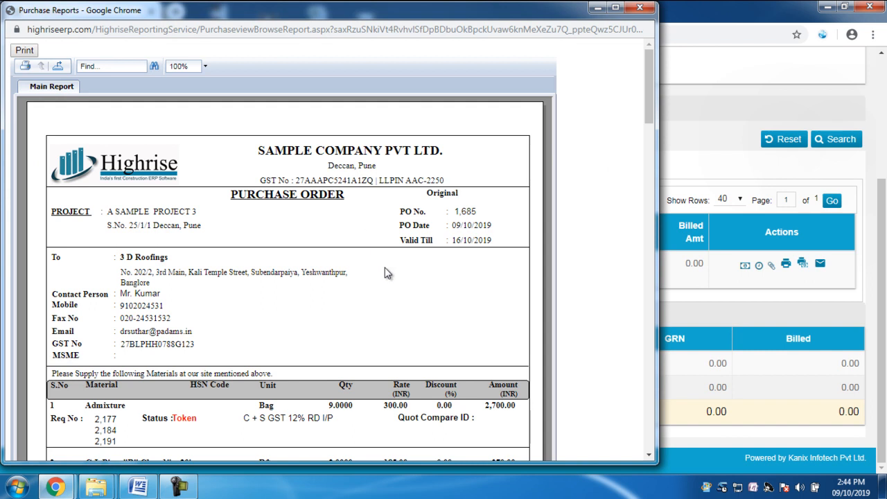
scroll(387, 273, "down", 5)
scroll(400, 346, "up", 5)
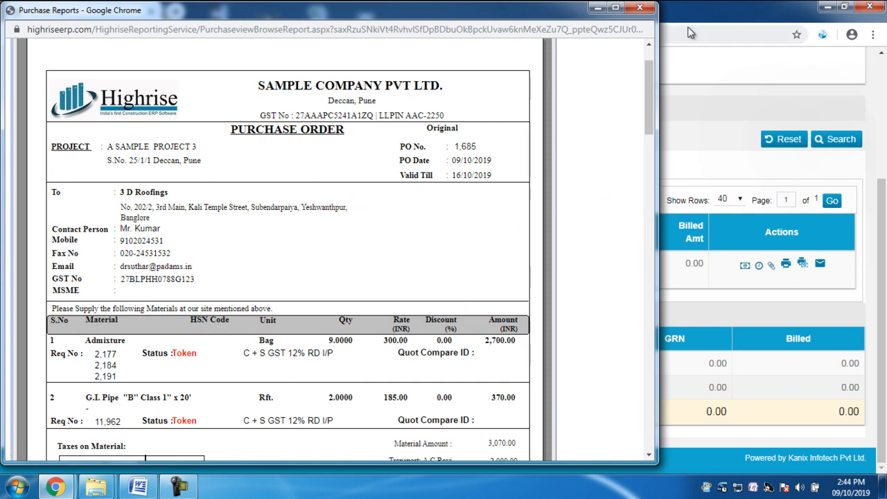
left_click(642, 8)
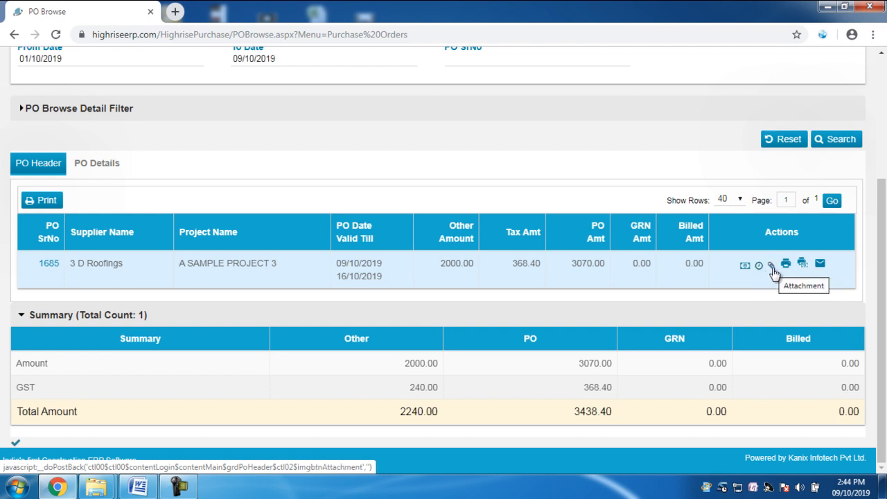
left_click(820, 264)
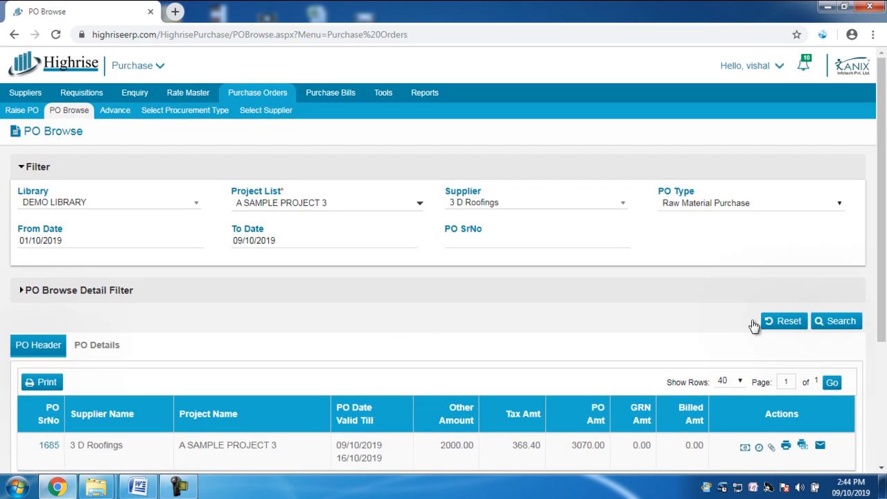